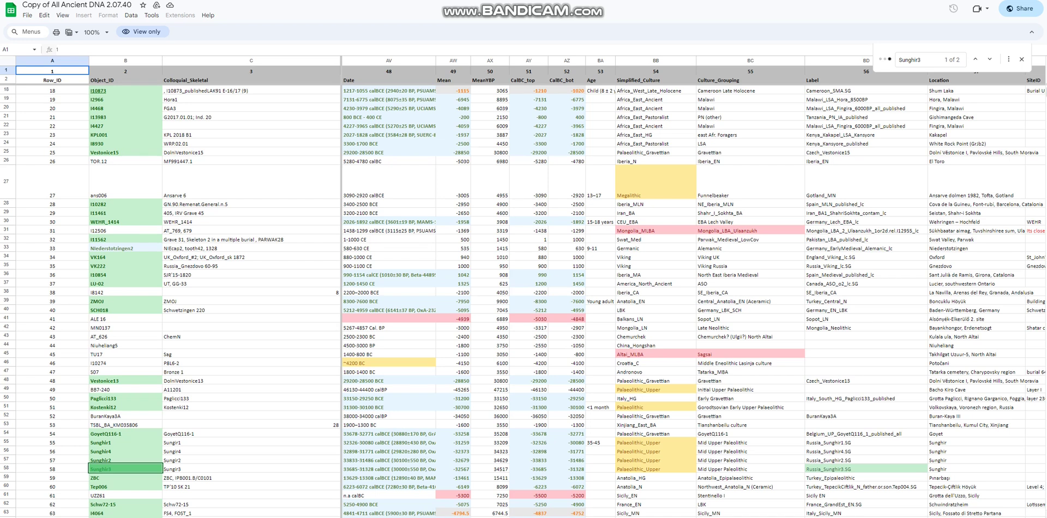
Step: Look up the date, Y_Simple haplogroup and mtDNA_haplogroup cells for Sunghir3 in row 58
left_click(388, 468)
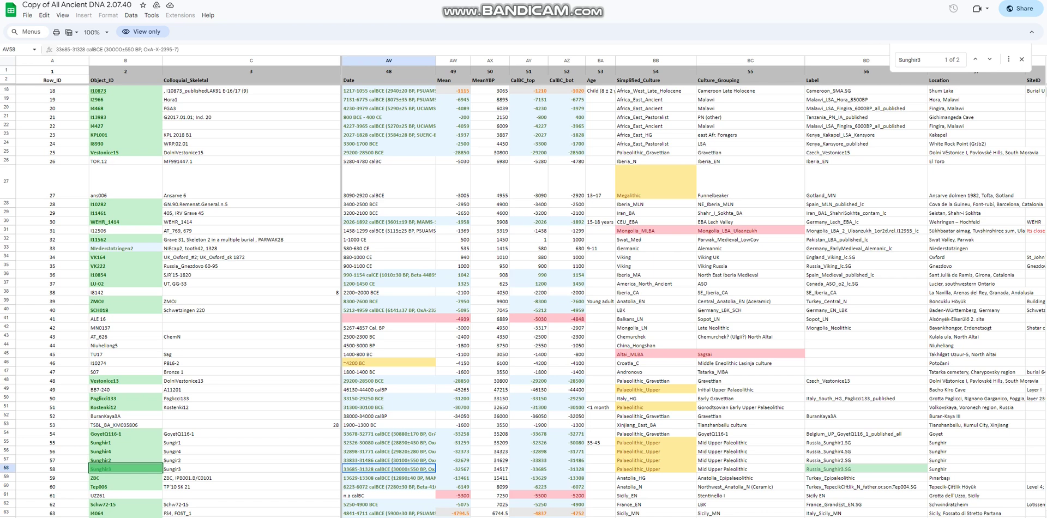
scroll(693, 294, "left", 15)
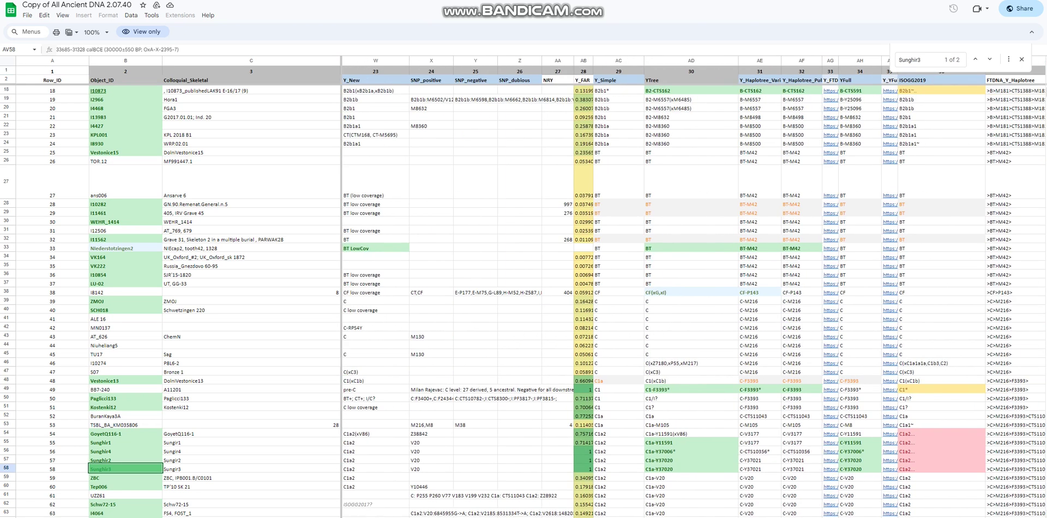
left_click(618, 469)
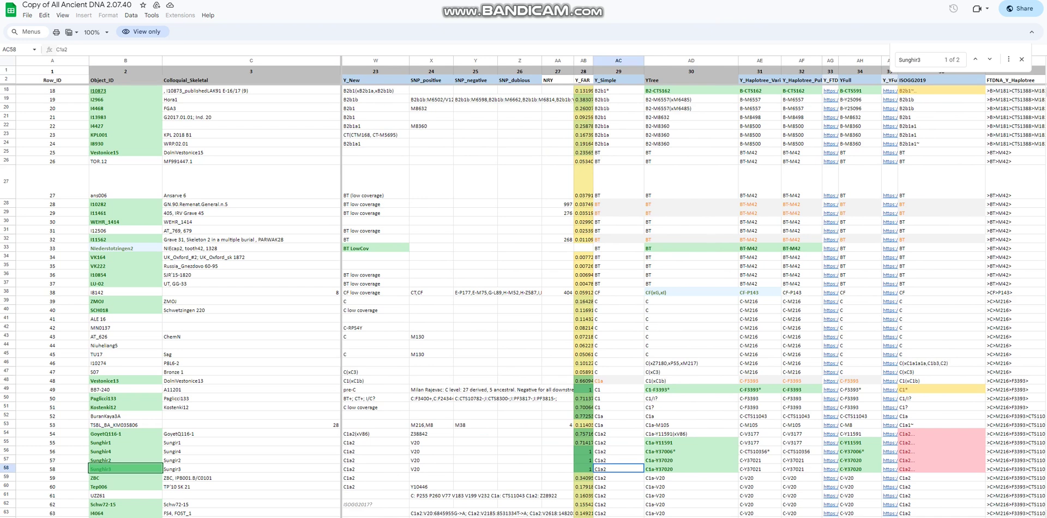
scroll(693, 294, "left", 12)
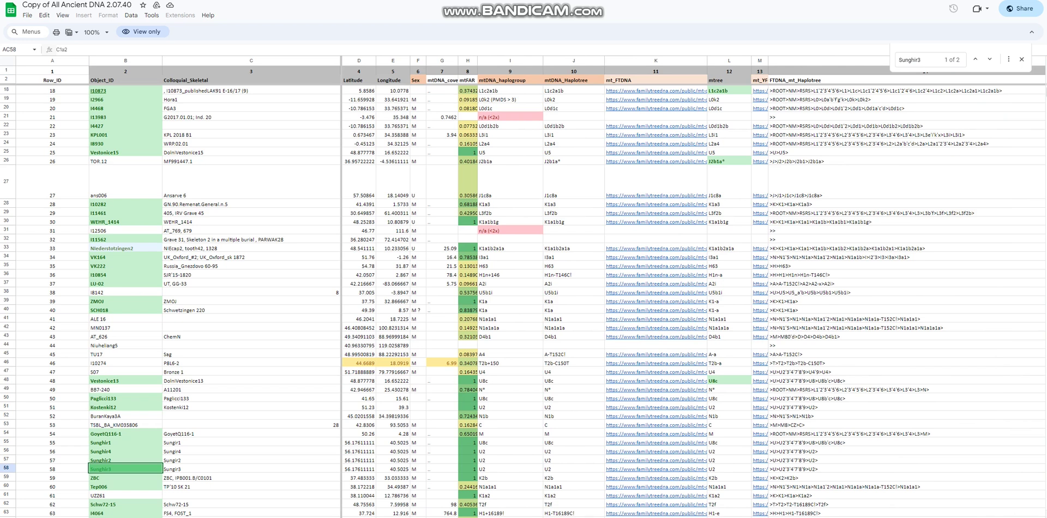
left_click(509, 469)
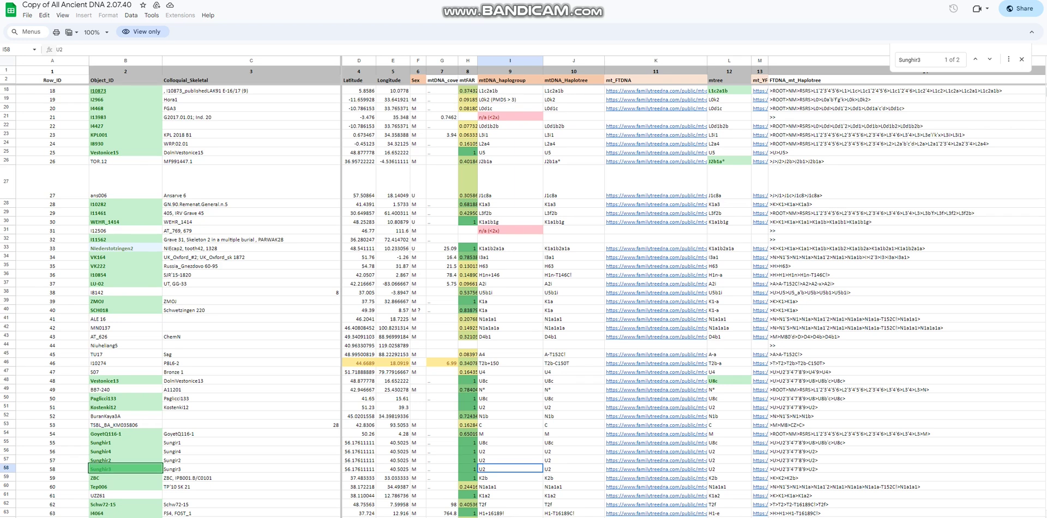
Step: Switch to the terminal with the phenotype output and highlight the Greek nose, black hair and dark brown eyes likelihood lines
key("alt+Tab")
left_click_drag(375, 36, 788, 99)
left_click_drag(615, 279, 494, 280)
left_click_drag(615, 336, 479, 336)
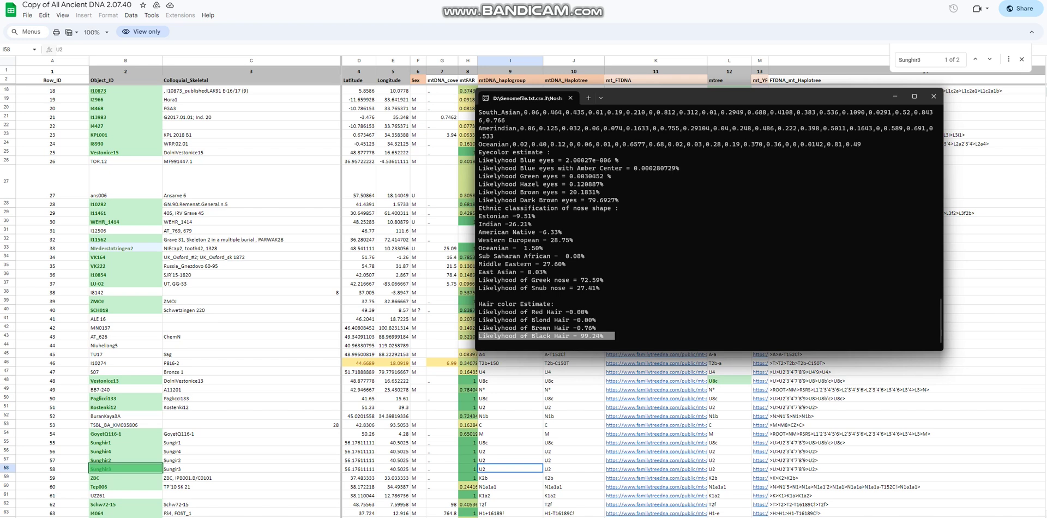
left_click_drag(633, 200, 479, 201)
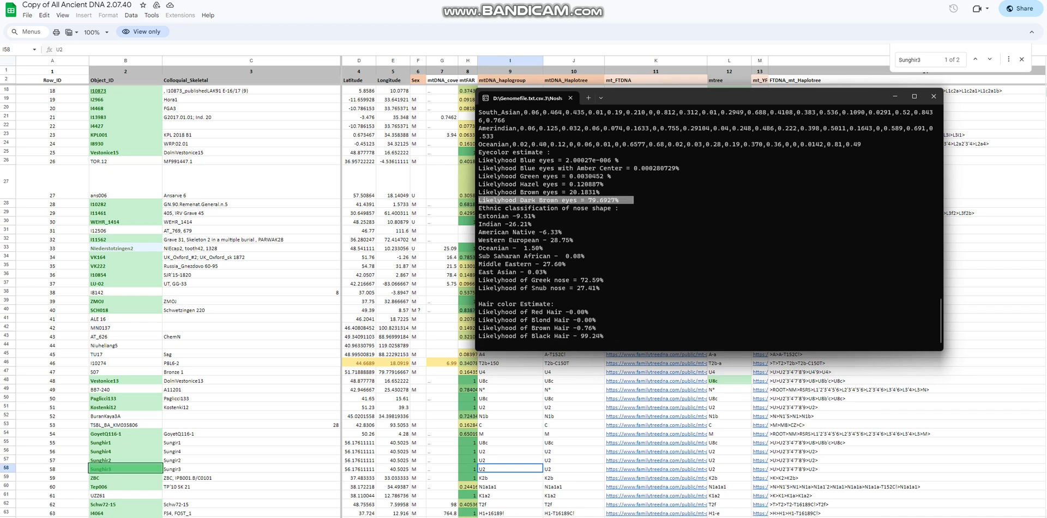
Step: Highlight the EDAR rs3827760 line in the snub allele list and the East Asian line in the nose shape classification
scroll(709, 218, "up", 8)
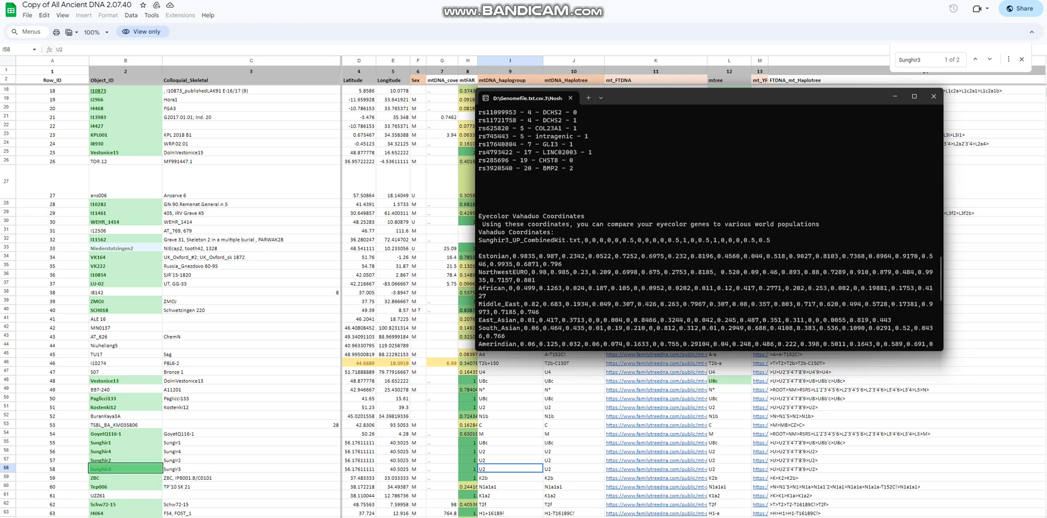
scroll(709, 218, "down", 7)
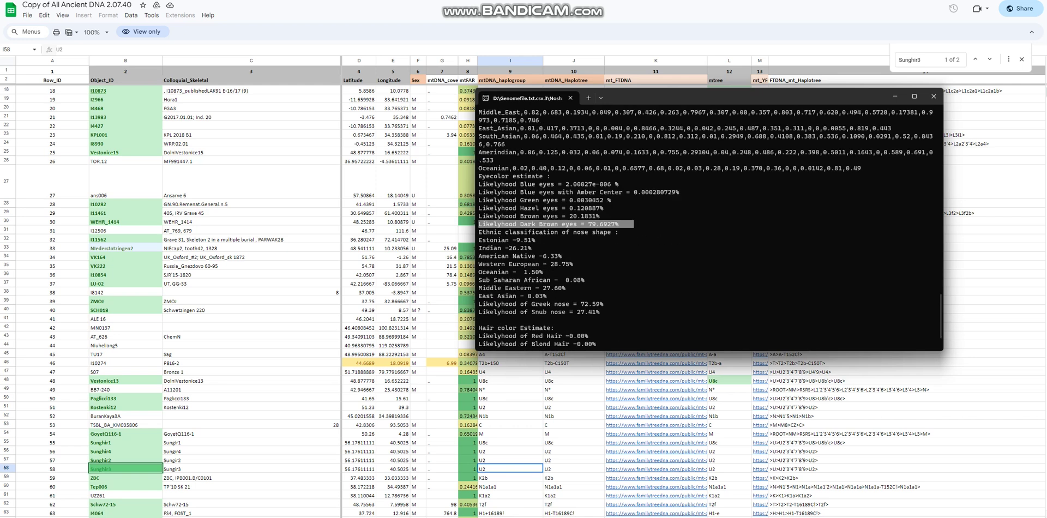
scroll(708, 229, "up", 12)
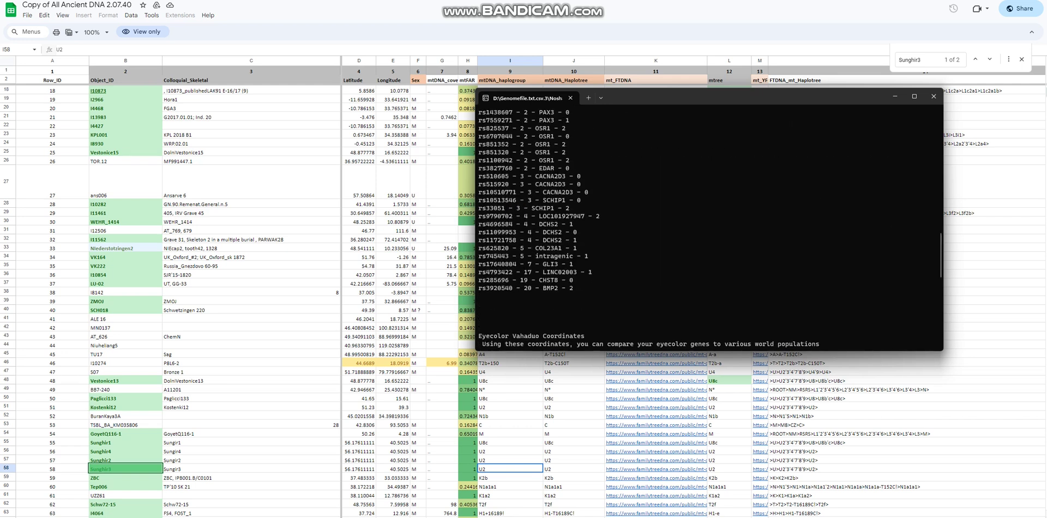
left_click_drag(584, 168, 478, 168)
scroll(709, 229, "up", 7)
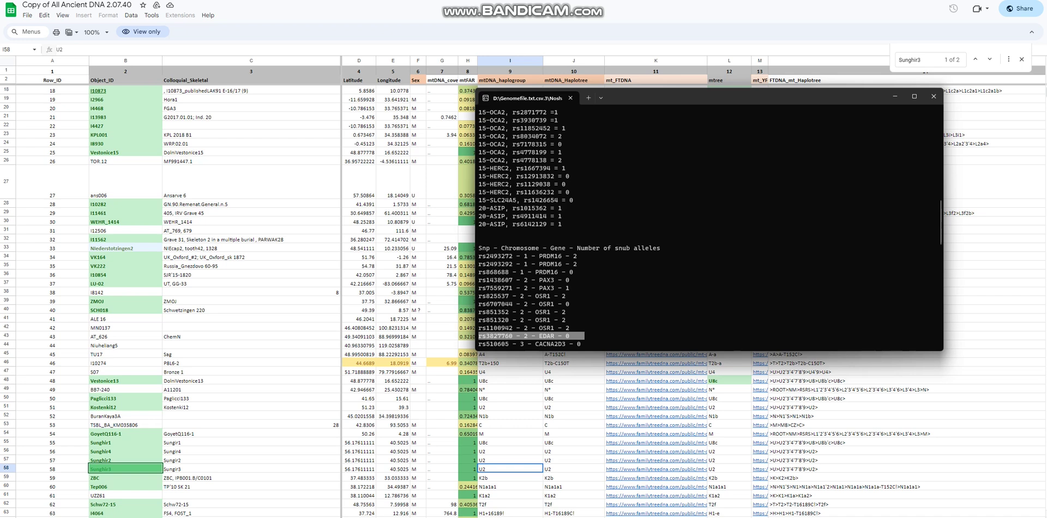
scroll(709, 229, "down", 20)
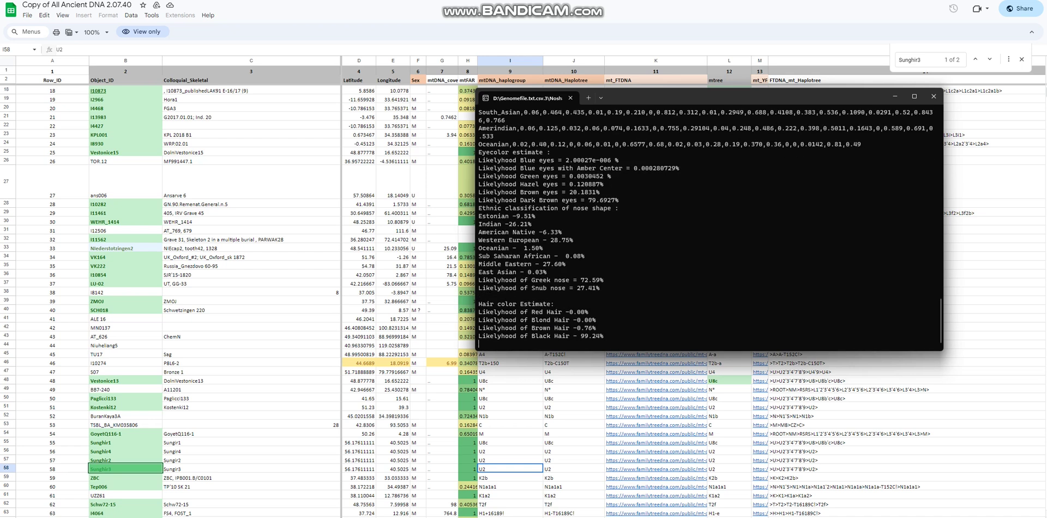
left_click_drag(554, 272, 478, 272)
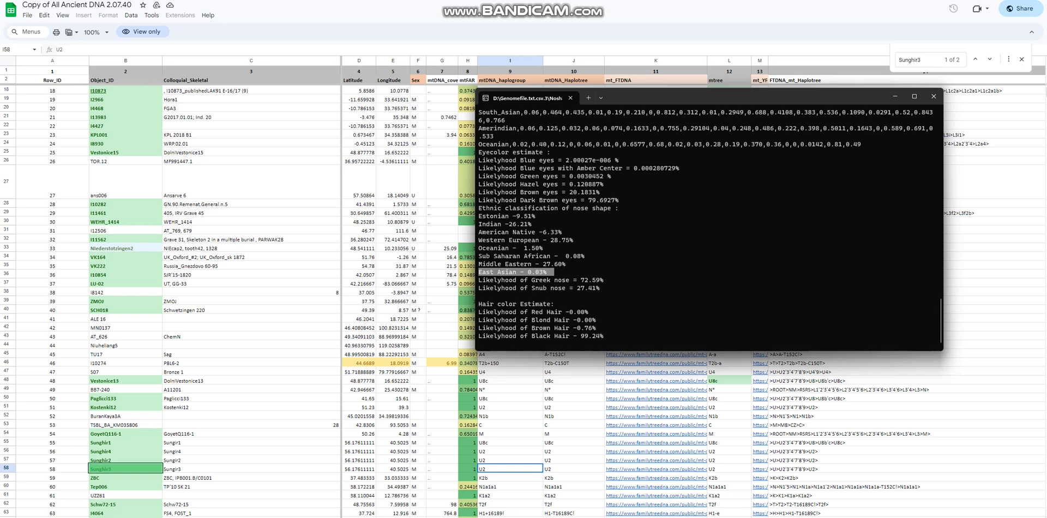
Step: Highlight the SLC24A5 rs1426654, HERC2 and OCA2 rs4778138 lines in the light allele list, then clear the selection
scroll(709, 218, "up", 15)
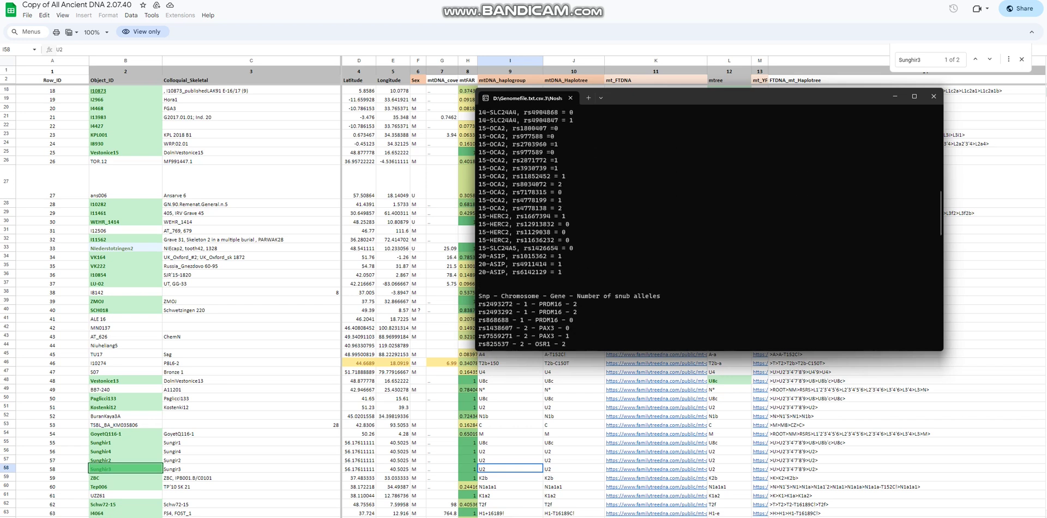
left_click_drag(584, 248, 478, 248)
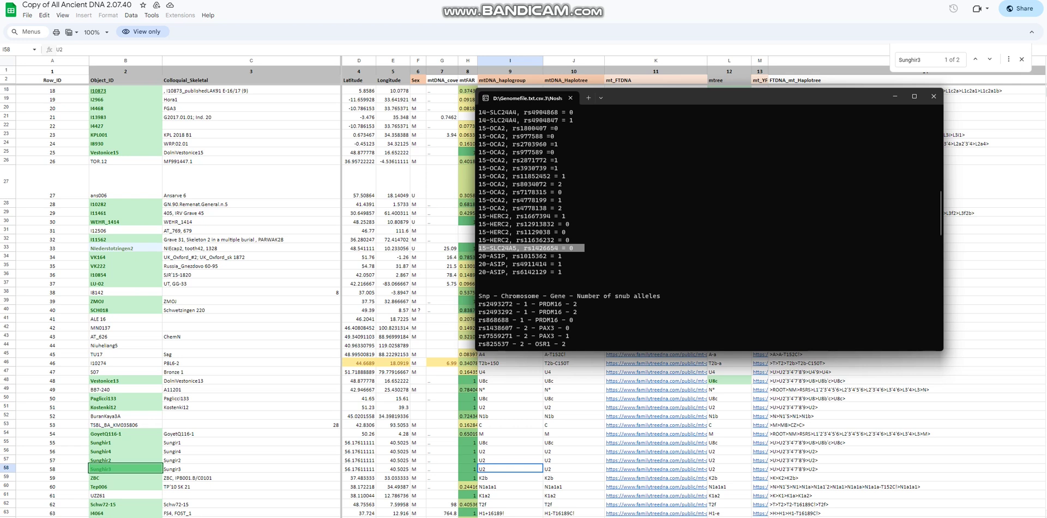
left_click_drag(584, 240, 478, 225)
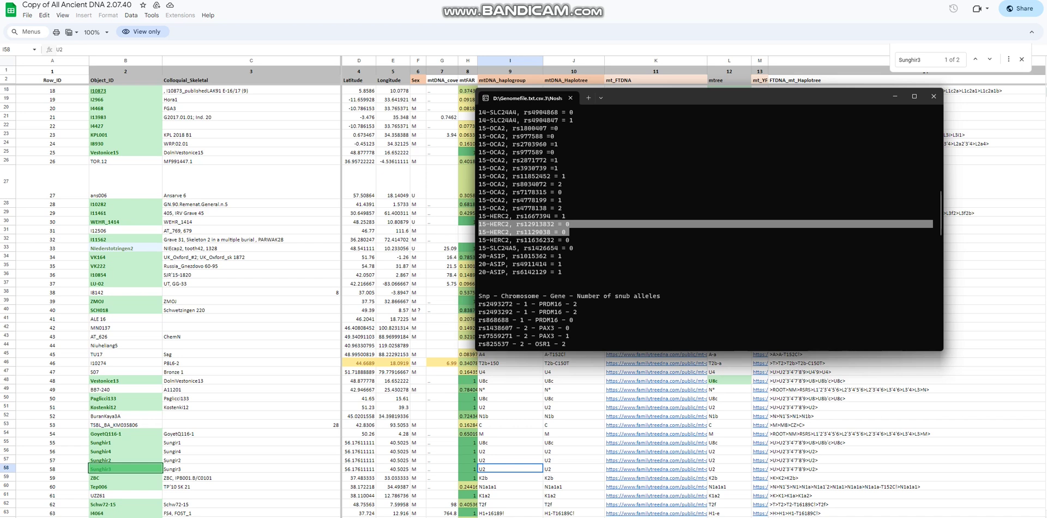
left_click_drag(577, 216, 479, 208)
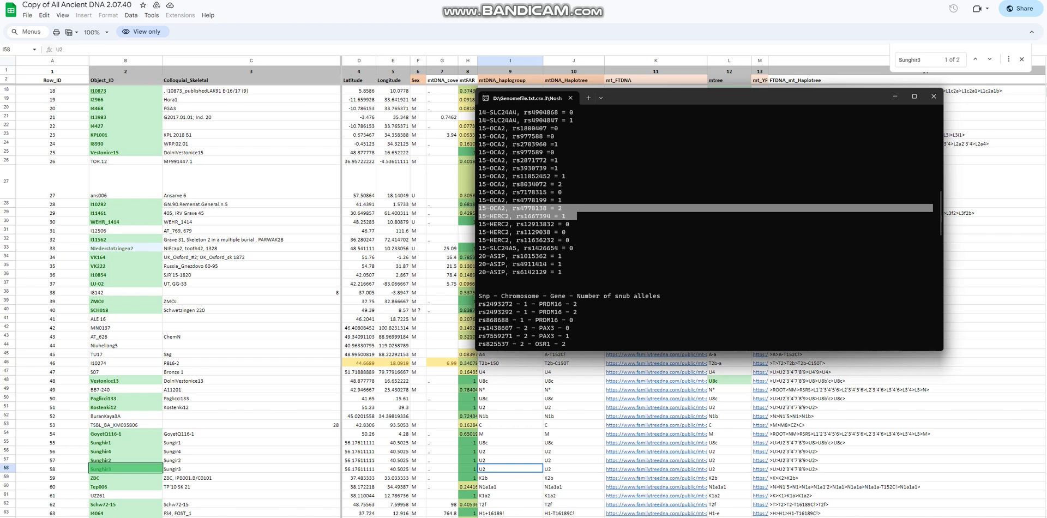
key("Escape")
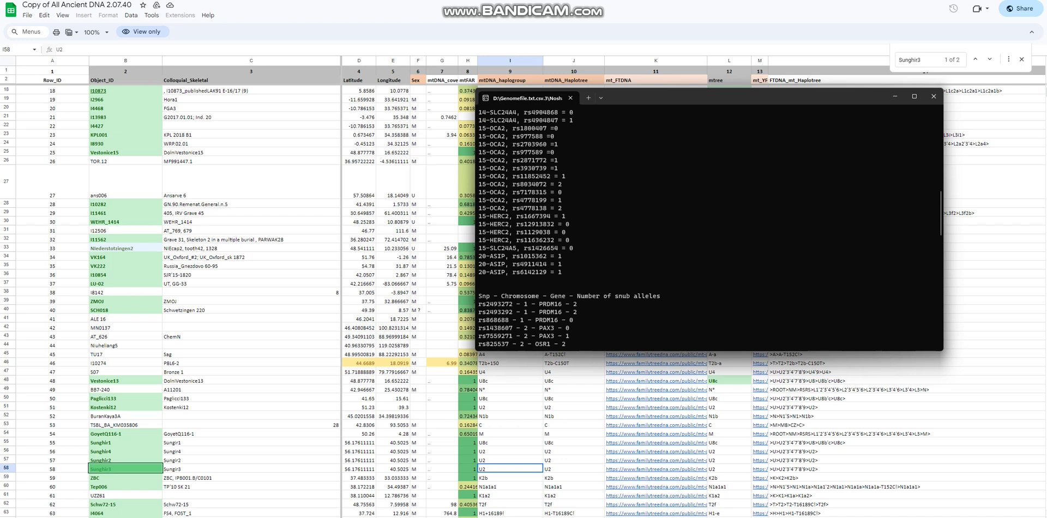
Step: Highlight the SLC45A2 rs16891982 and rs28117 lines and review the light hair allele list
scroll(709, 223, "up", 10)
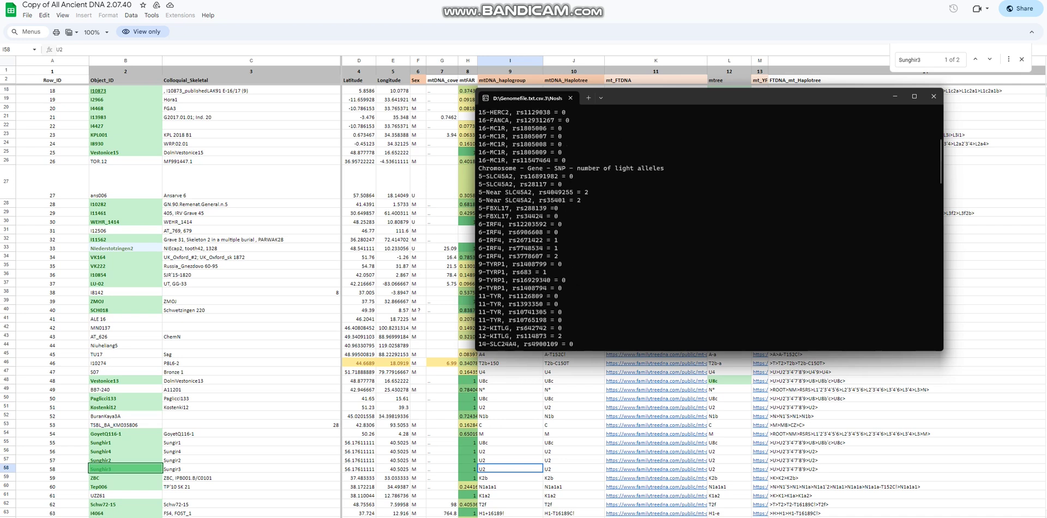
left_click_drag(577, 184, 478, 173)
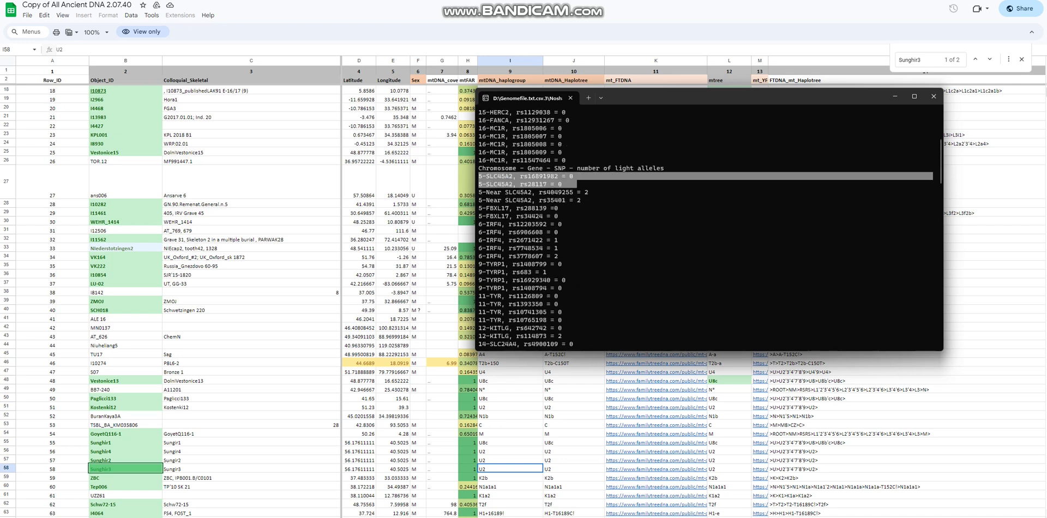
scroll(708, 229, "up", 6)
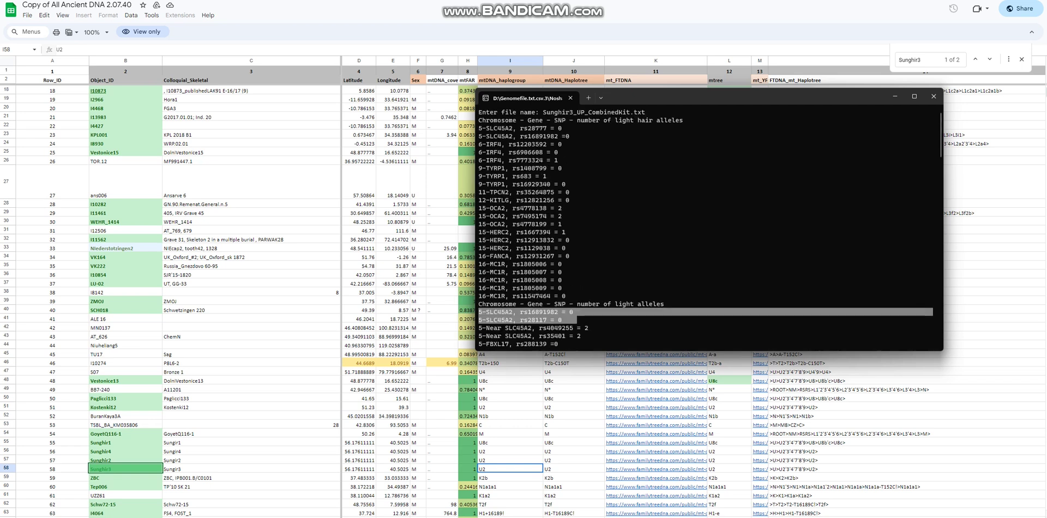
scroll(709, 229, "down", 10)
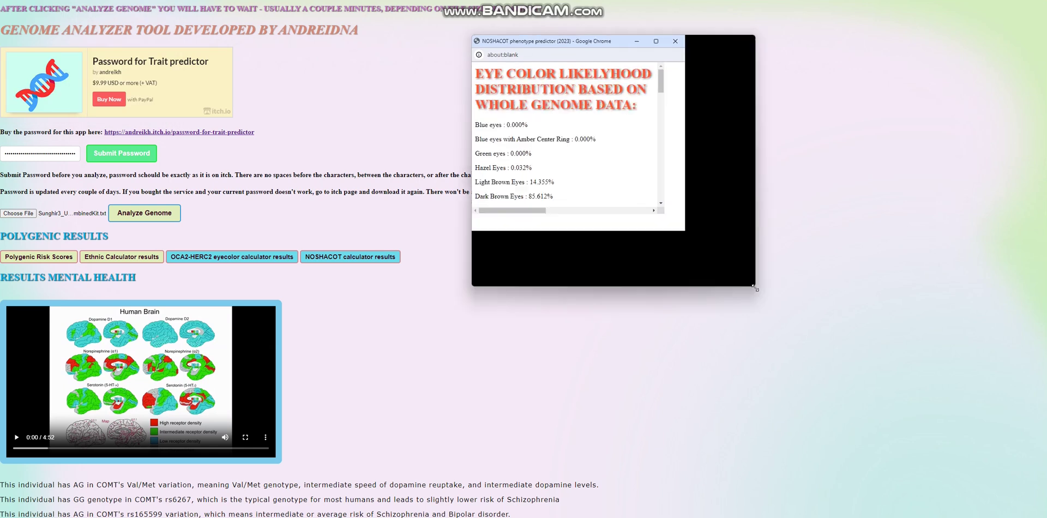
Step: Highlight the Dark Brown Eyes and Dark or Brown Skin likelihoods in the NOSHACOT phenotype predictor results
triple_click(513, 180)
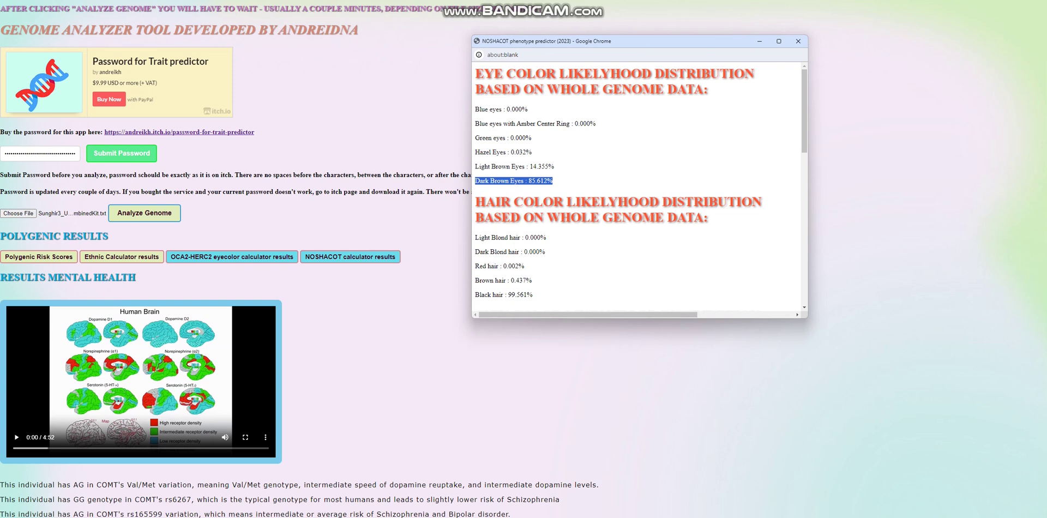
scroll(638, 186, "down", 3)
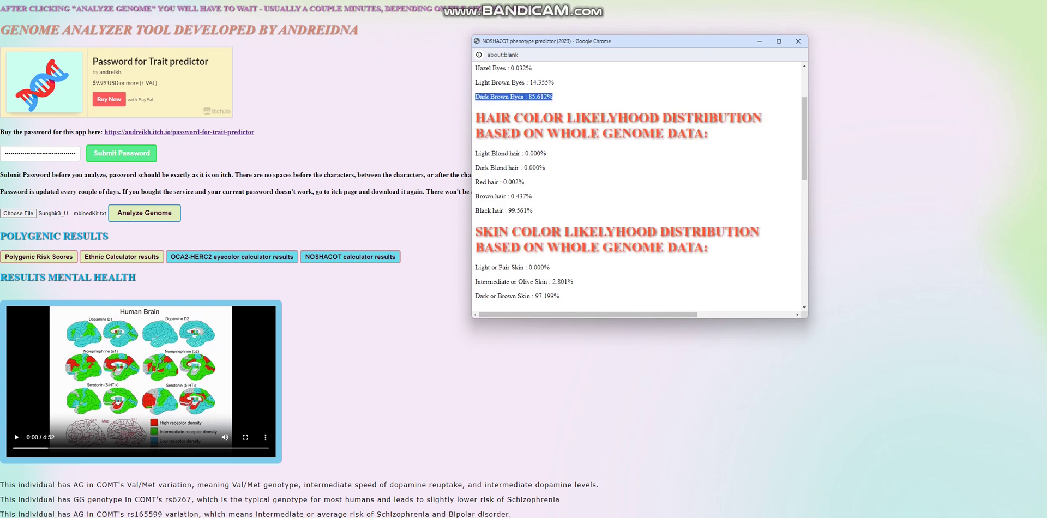
scroll(638, 185, "down", 6)
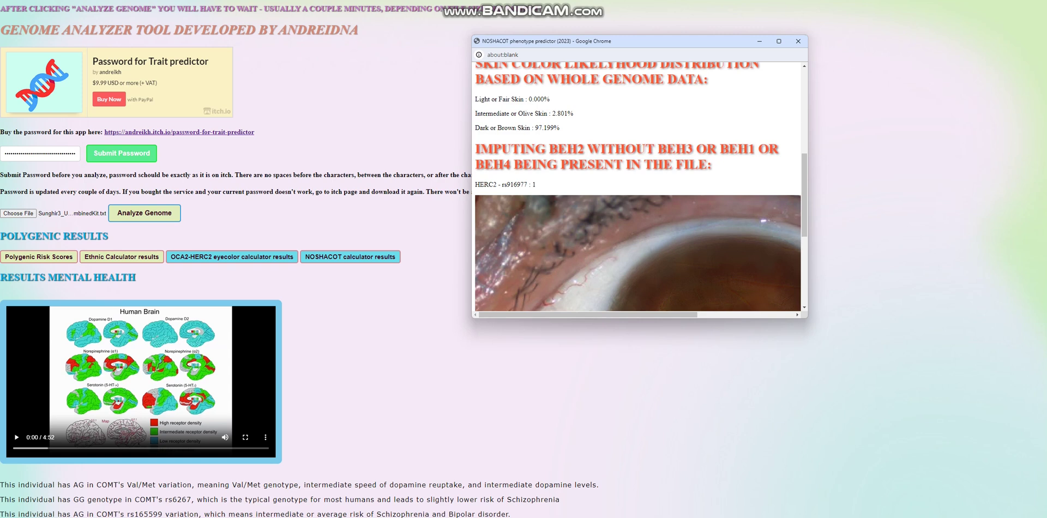
triple_click(516, 128)
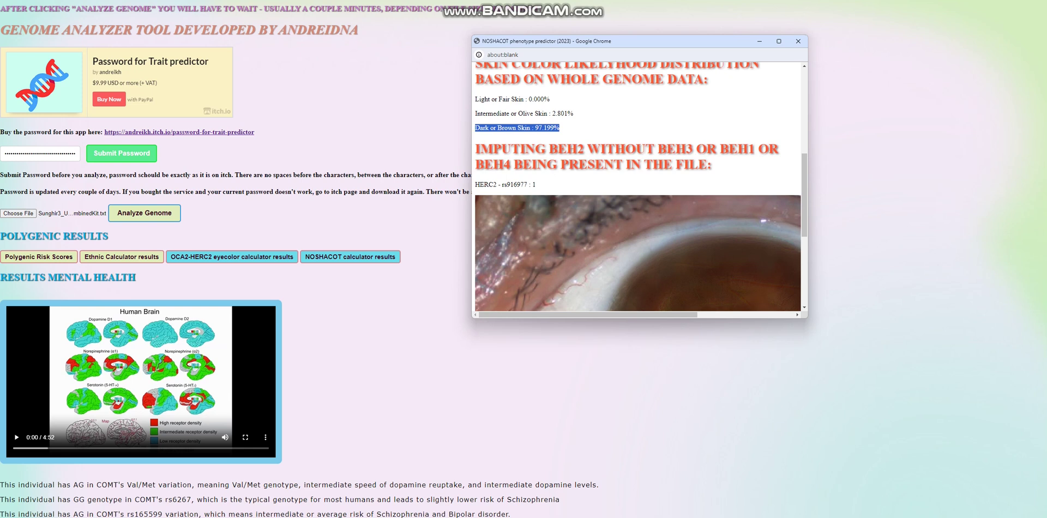
Step: Enlarge the NOSHACOT phenotype predictor window and view its whole predicted eye photo
left_click_drag(808, 318, 931, 395)
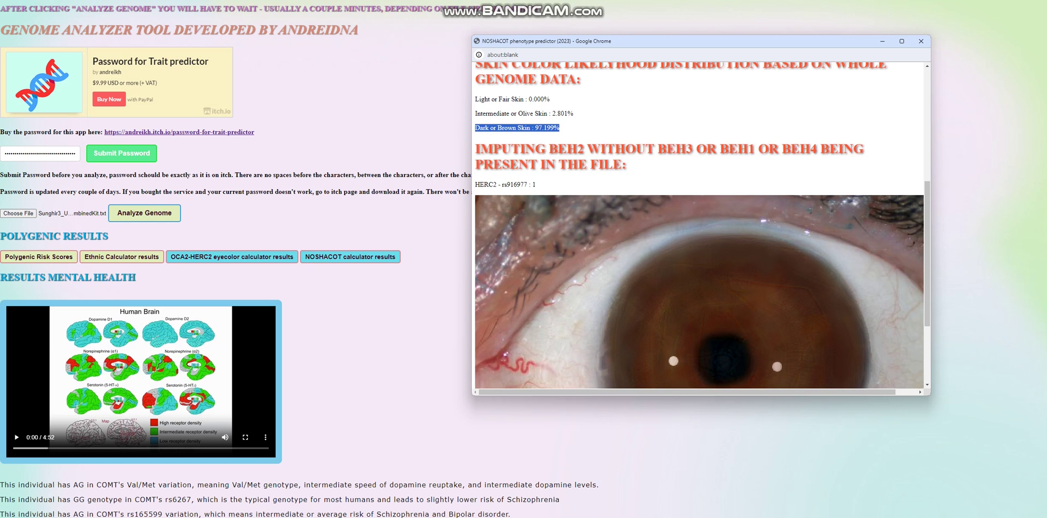
scroll(700, 227, "down", 3)
scroll(701, 226, "right", 1)
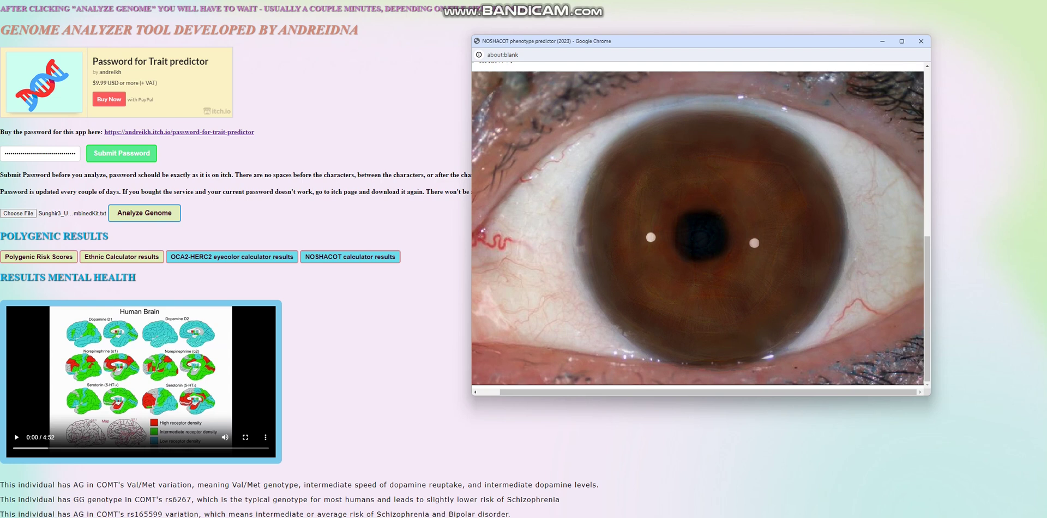
scroll(700, 226, "left", 1)
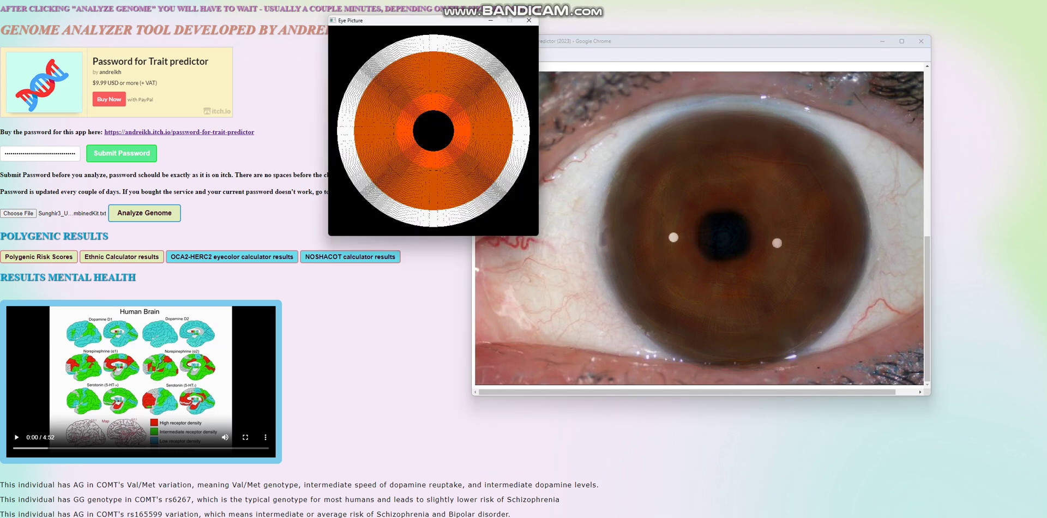
Step: Move the Eye Picture window beside the predicted eye photo to compare them, then minimize it
left_click_drag(406, 24, 442, 107)
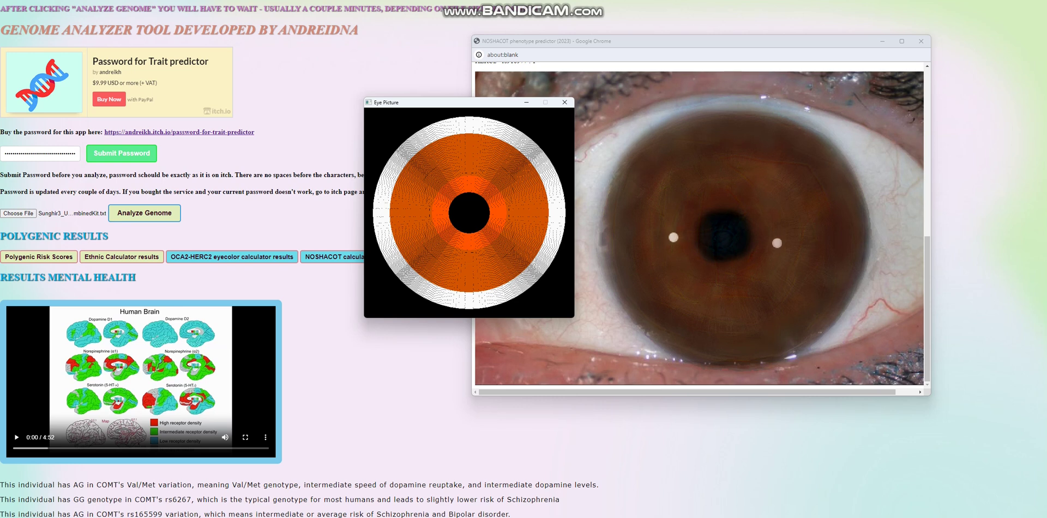
left_click(526, 102)
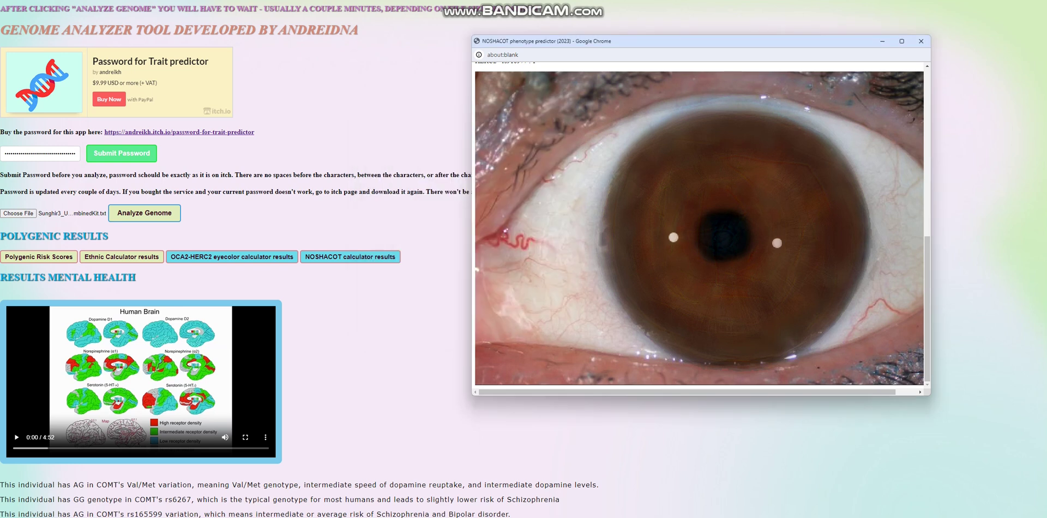
scroll(700, 226, "up", 5)
scroll(699, 226, "down", 5)
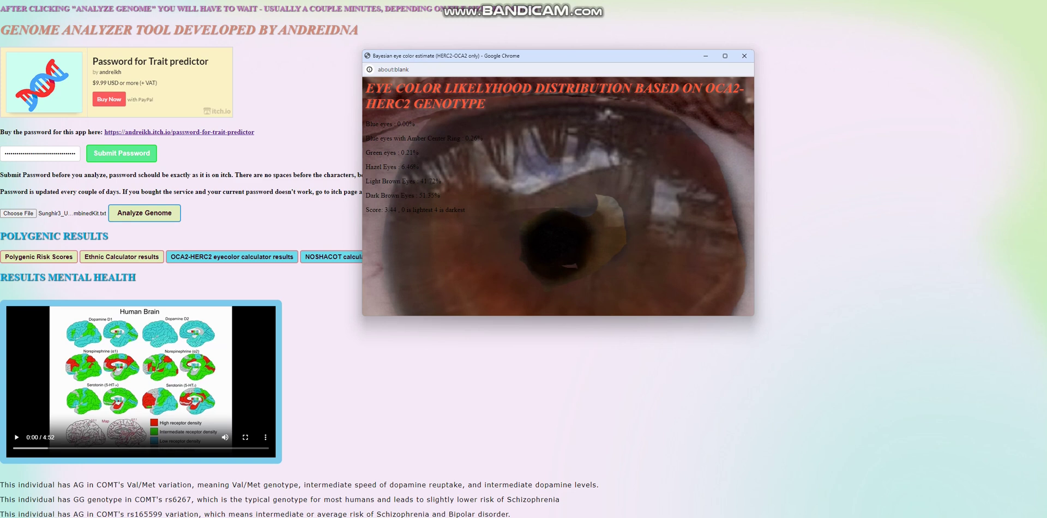
Step: Review the OCA2 blond hair and blue eyes panel, then close the Bayesian eye color estimate window and return to the page's start
scroll(180, 272, "down", 20)
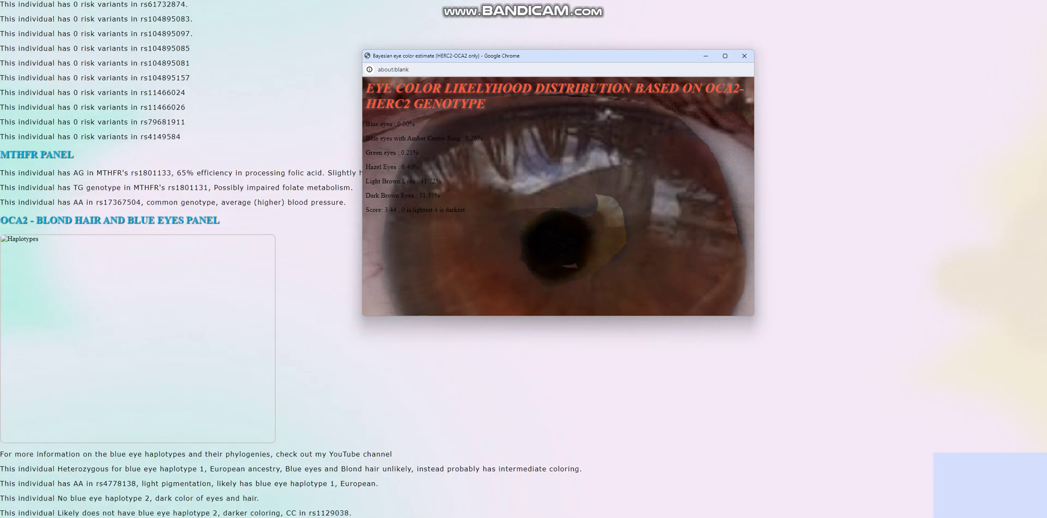
scroll(180, 273, "up", 4)
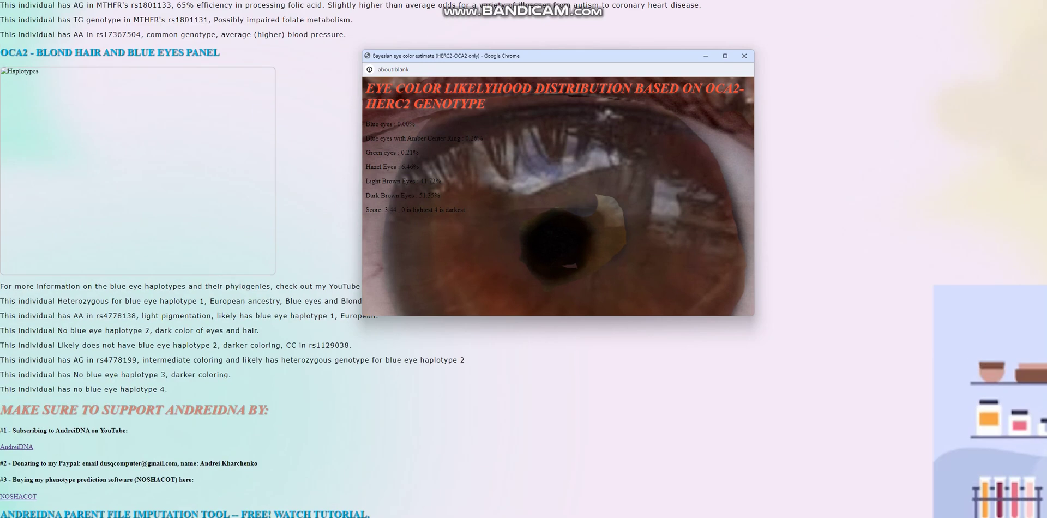
key("alt+F4")
scroll(524, 259, "up", 20)
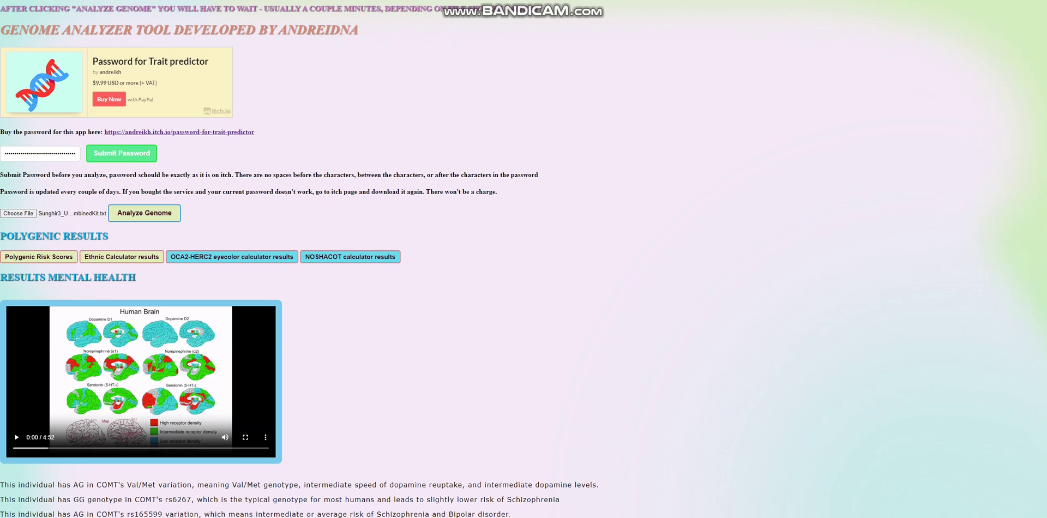
Step: Highlight the OCA2 and HERC2 allele counts in the Genomefile console output, then close the Bayesian eye color estimate window
mouse_move(638, 517)
left_click(608, 499)
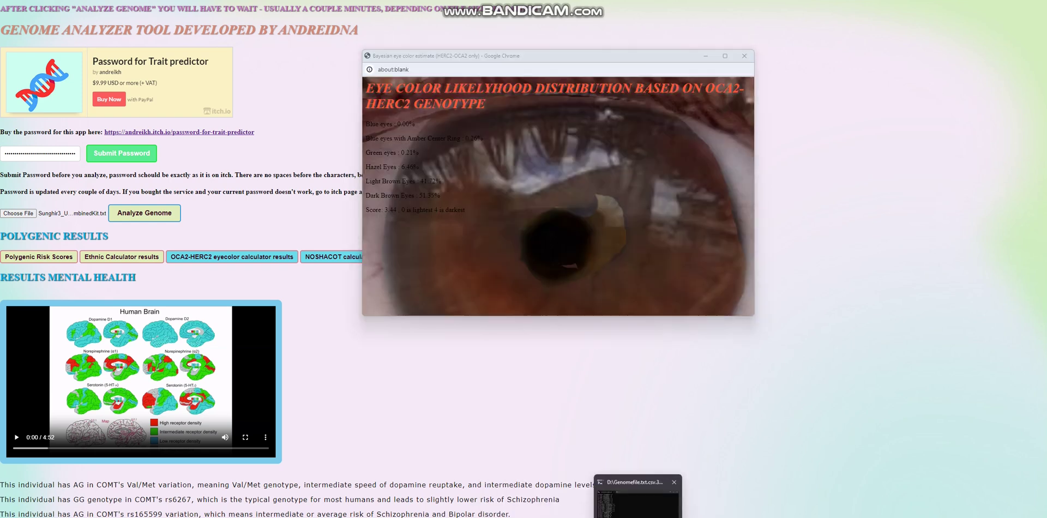
left_click(638, 499)
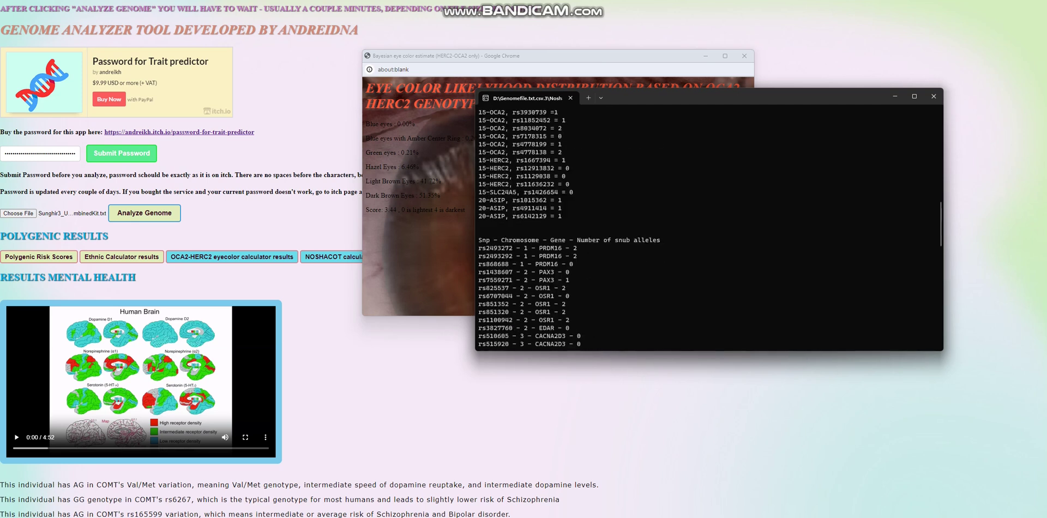
left_click_drag(580, 233, 478, 119)
scroll(479, 119, "up", 2)
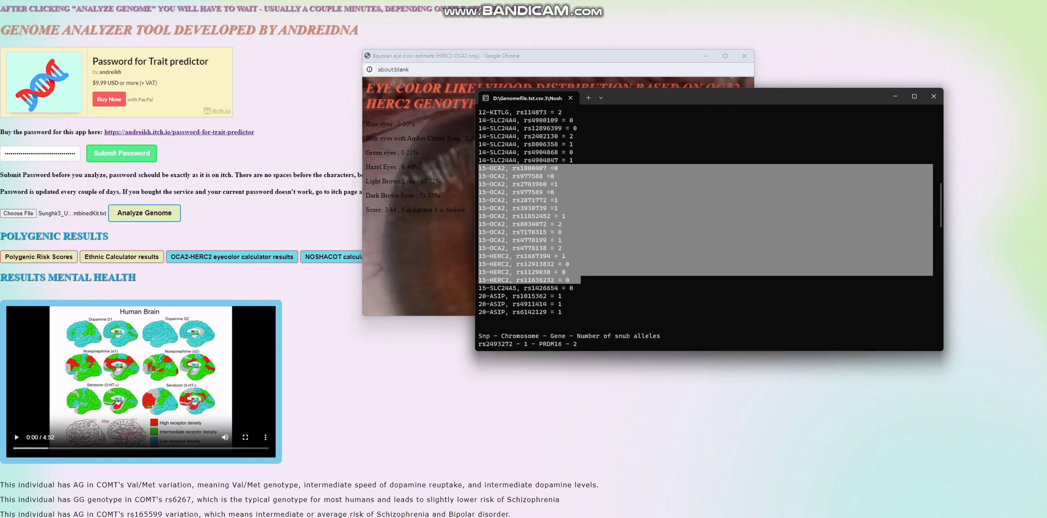
key("Escape")
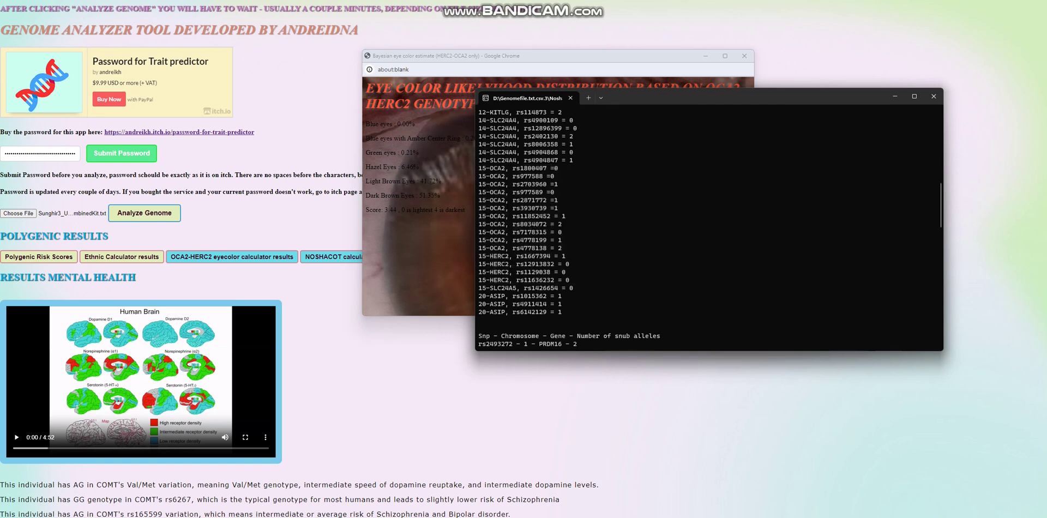
key("alt+Tab")
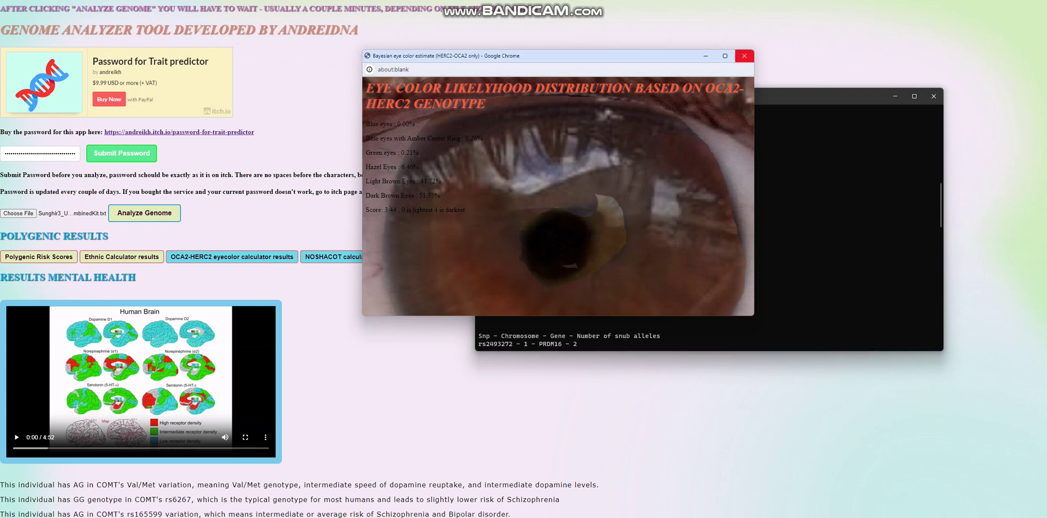
left_click(745, 56)
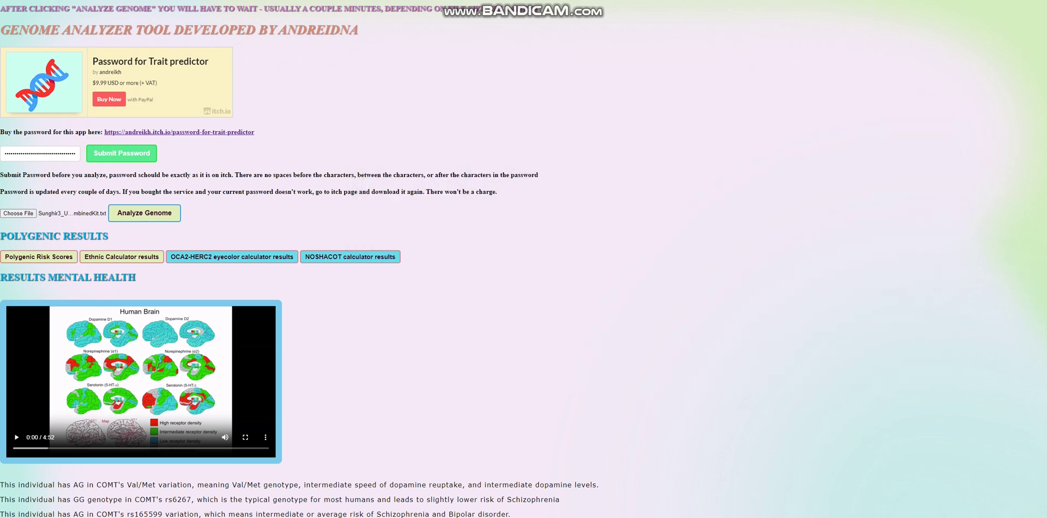
Step: Highlight the Schizophrenia, Diabetes and Alzheimers odds in the polygenic risk scores, then close their window
scroll(418, 259, "down", 2)
scroll(418, 259, "down", 1)
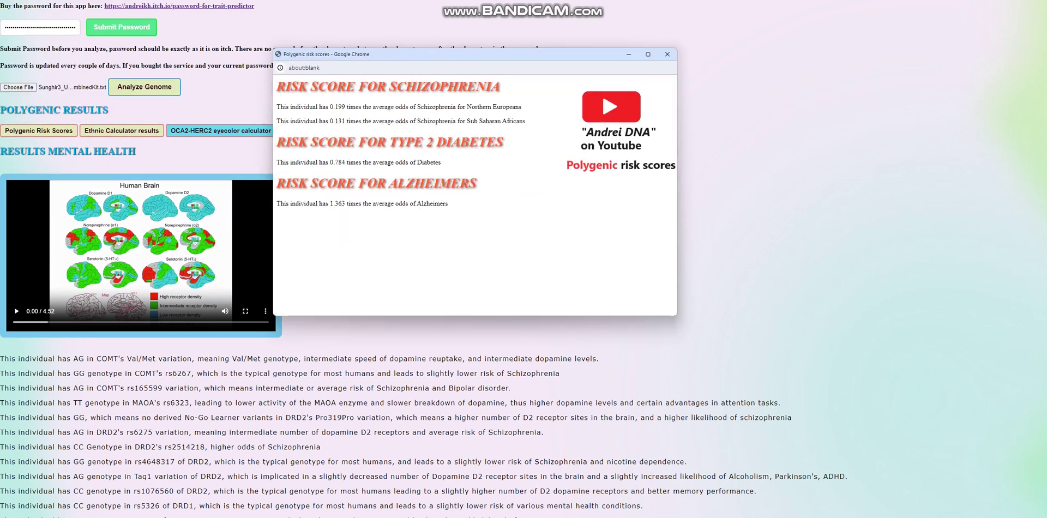
left_click_drag(329, 107, 361, 107)
left_click_drag(330, 162, 365, 163)
left_click_drag(330, 203, 359, 203)
left_click(667, 54)
Step: Highlight the COMT Val/Met genotype and the DRD2 Taq1 variation line in the mental health results
scroll(667, 54, "down", 4)
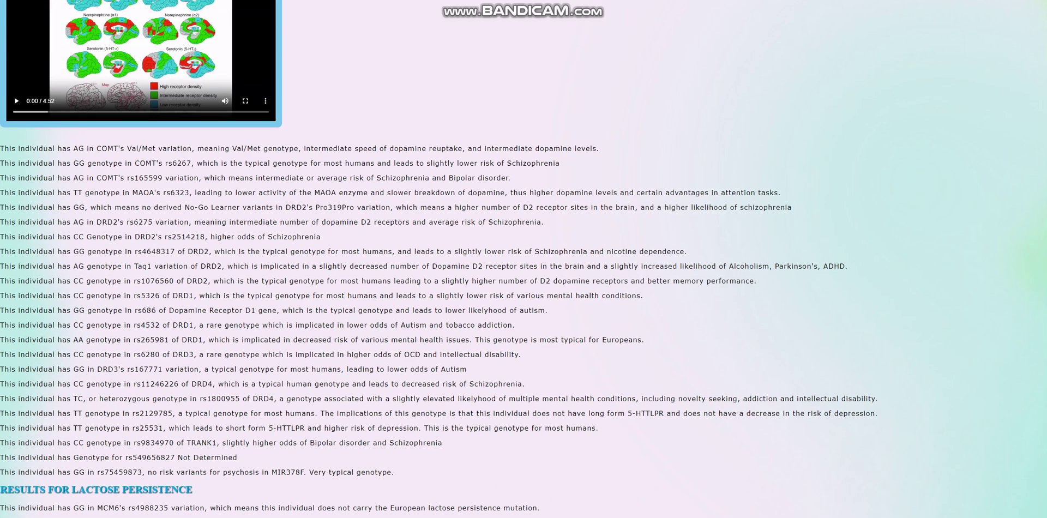
left_click_drag(71, 148, 163, 148)
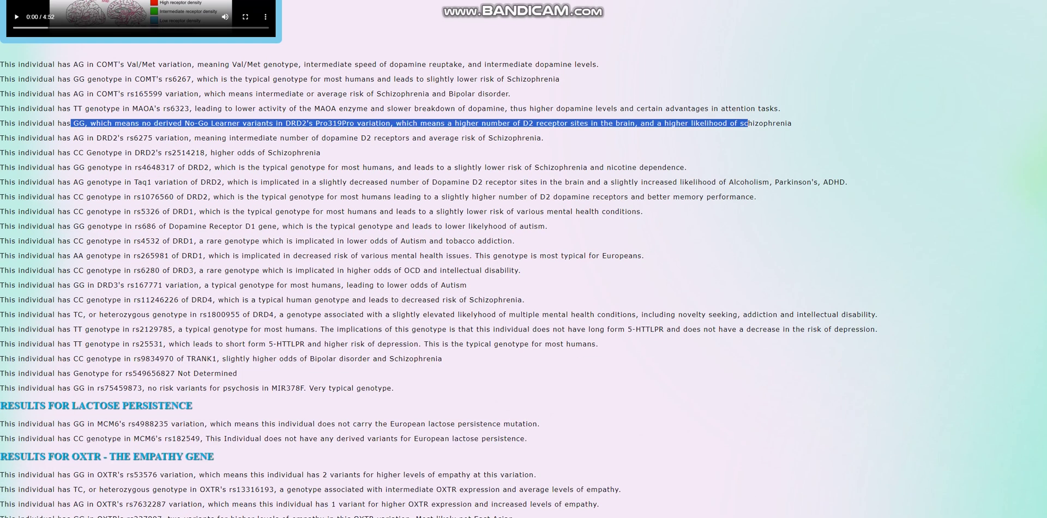
left_click_drag(66, 182, 198, 181)
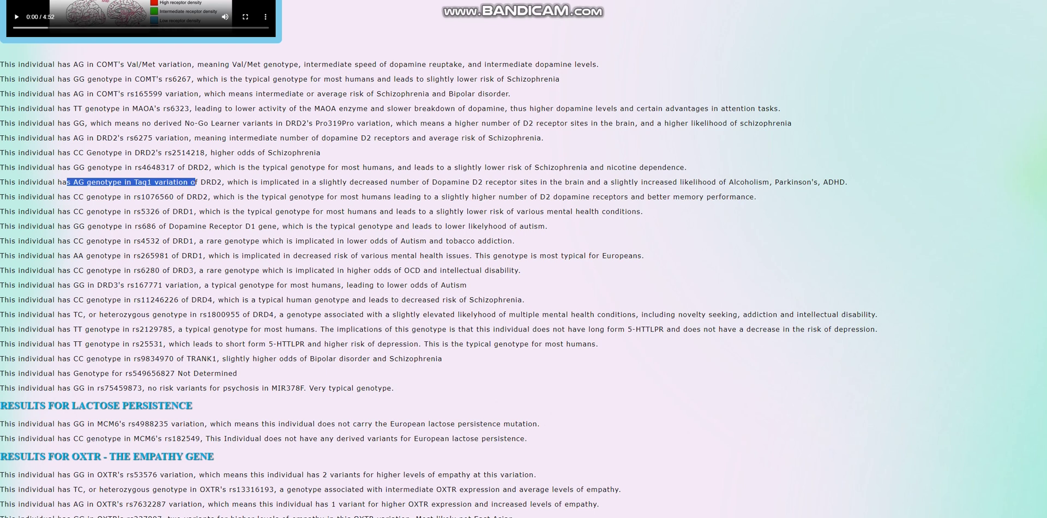
left_click(195, 182)
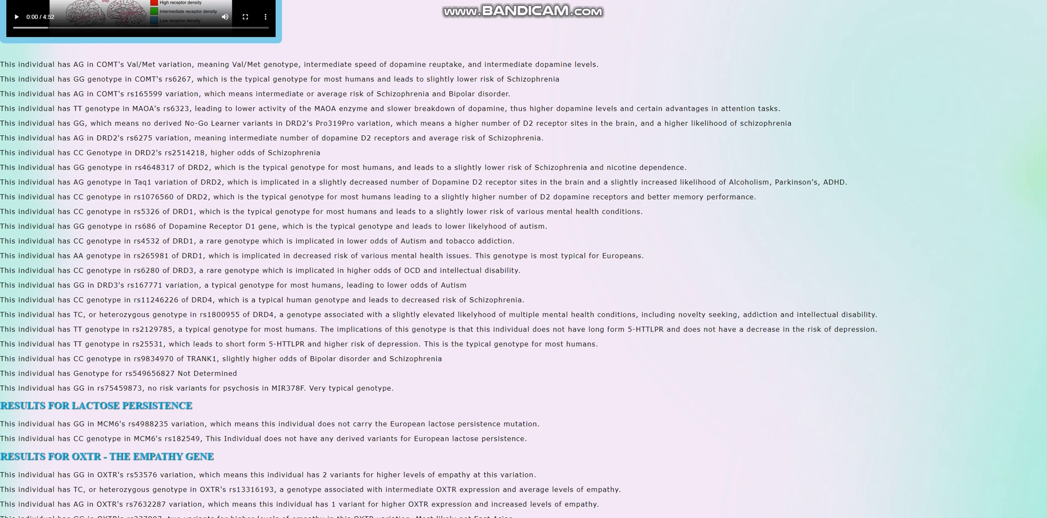
left_click_drag(71, 182, 688, 182)
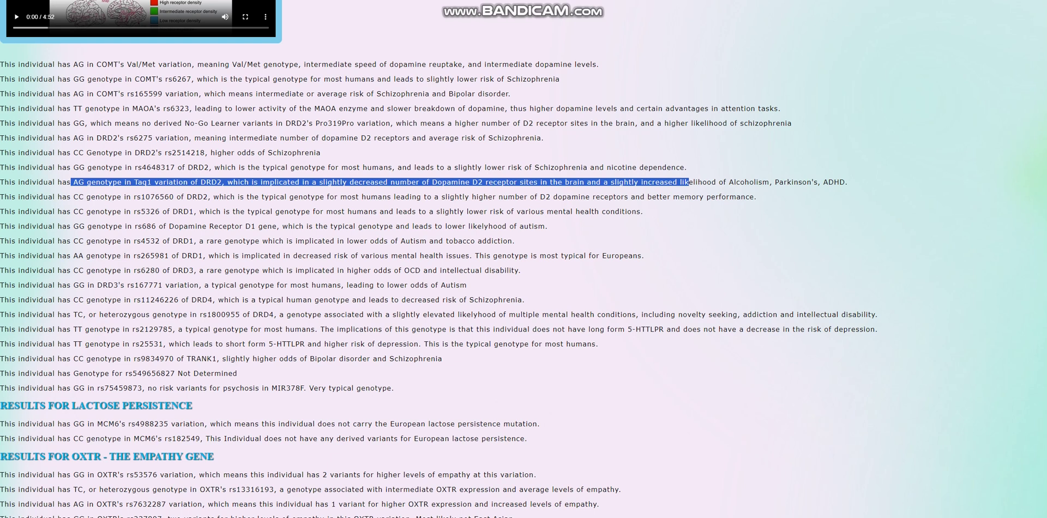
Step: Highlight the TRANK1 rs9834970 result, then recheck the Northern European Schizophrenia odds in the polygenic risk scores and close that window
scroll(524, 259, "down", 1)
scroll(523, 259, "down", 1)
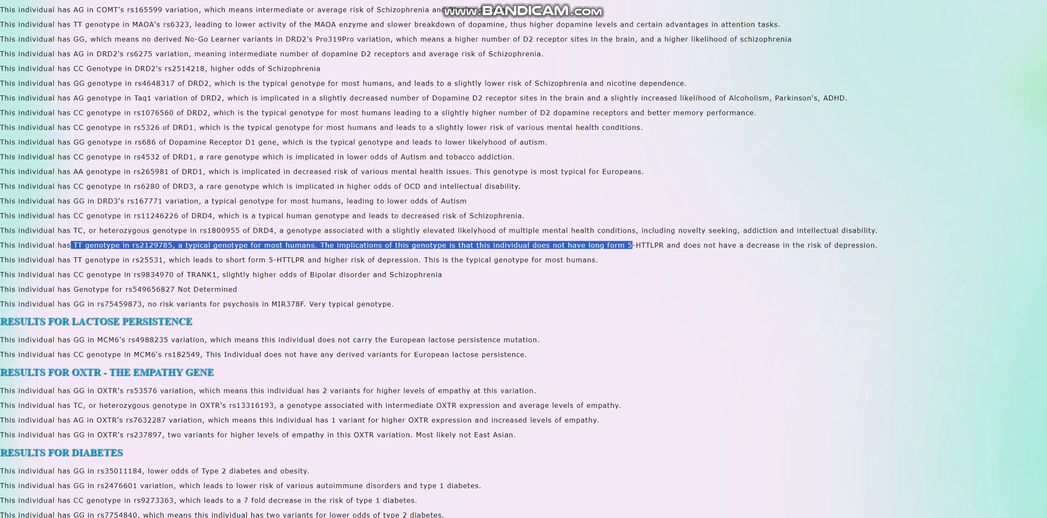
scroll(439, 259, "up", 1)
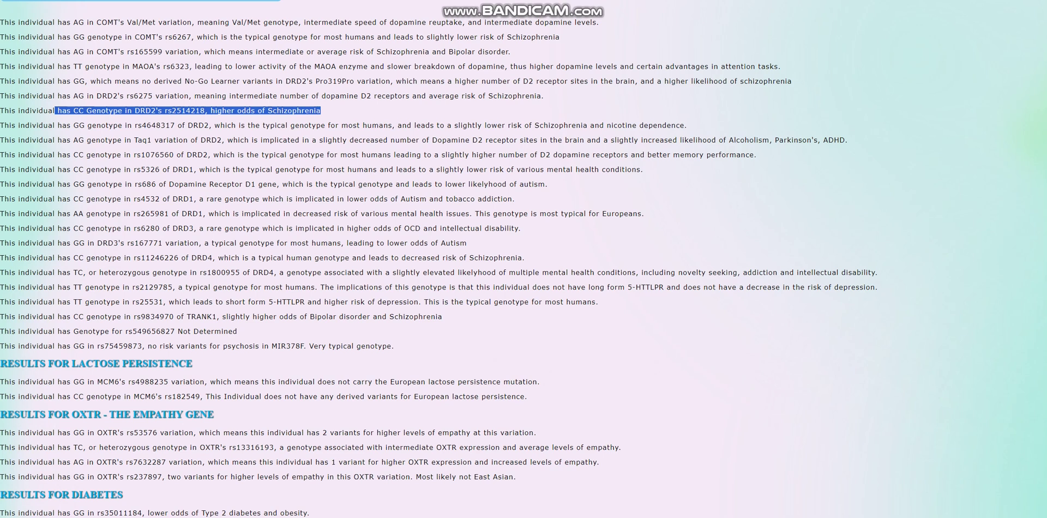
left_click_drag(58, 317, 442, 317)
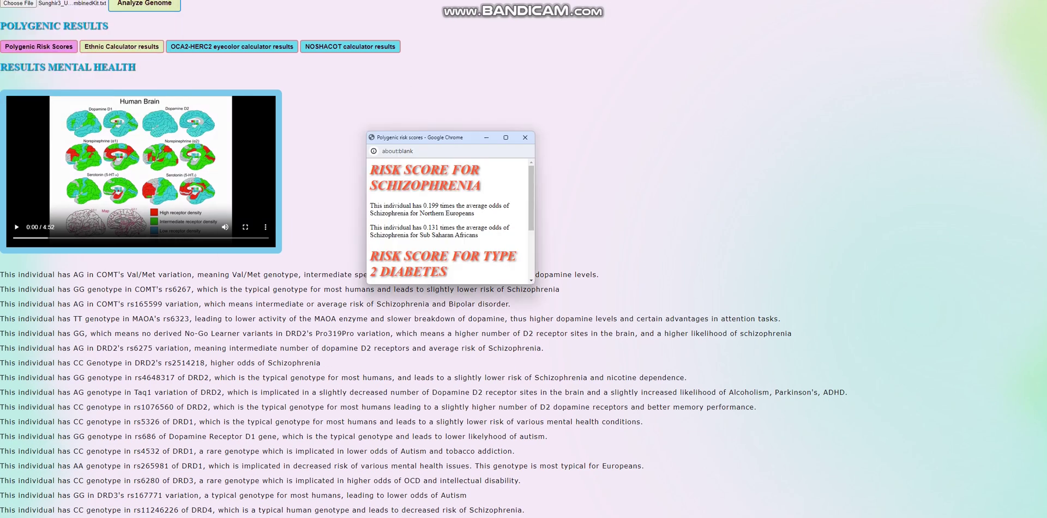
left_click_drag(417, 207, 459, 206)
left_click(525, 137)
Step: Highlight the lactose persistence results, the OXTR rs53576 result and the rs3743930 line in the Familiar Mediterranean Fever panel
scroll(523, 259, "down", 12)
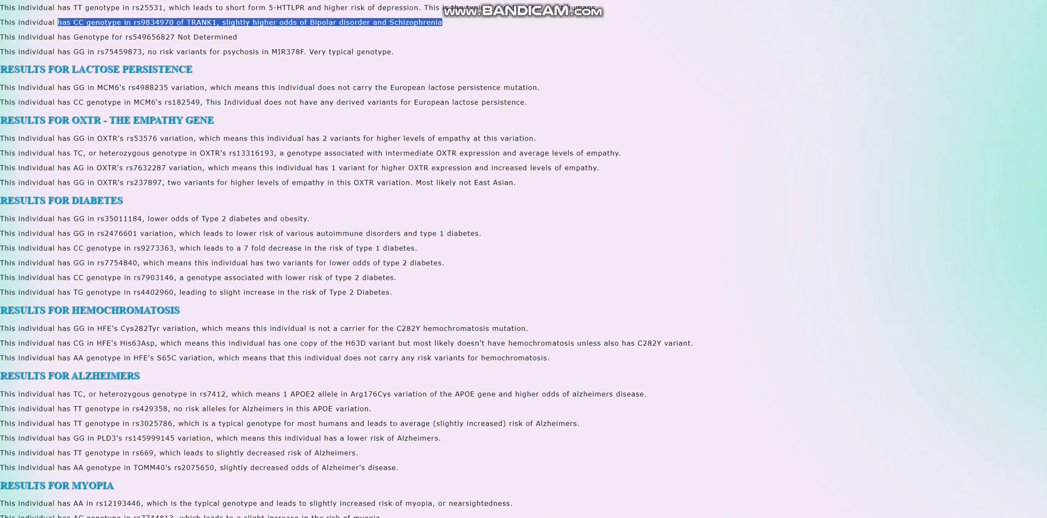
left_click_drag(74, 87, 528, 102)
scroll(347, 259, "down", 1)
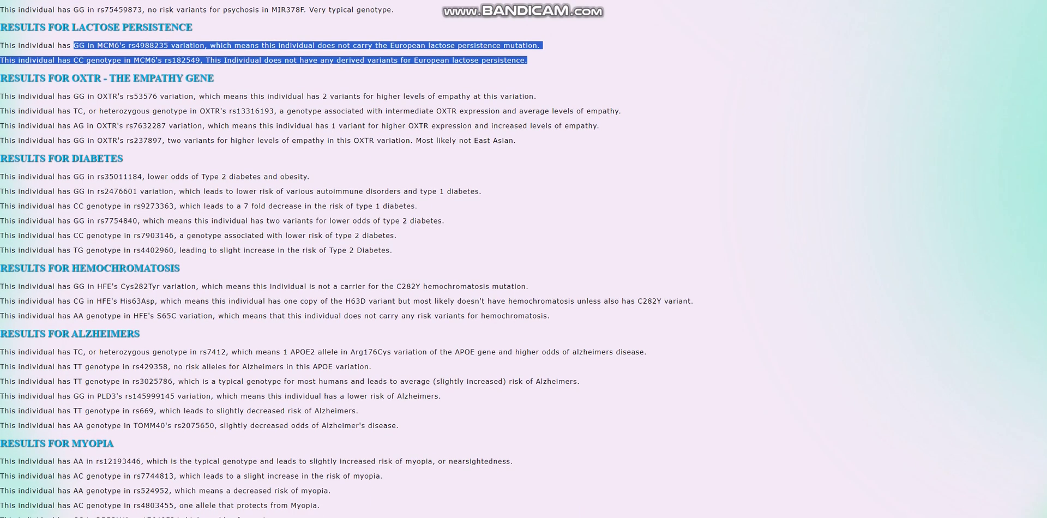
left_click_drag(58, 96, 530, 96)
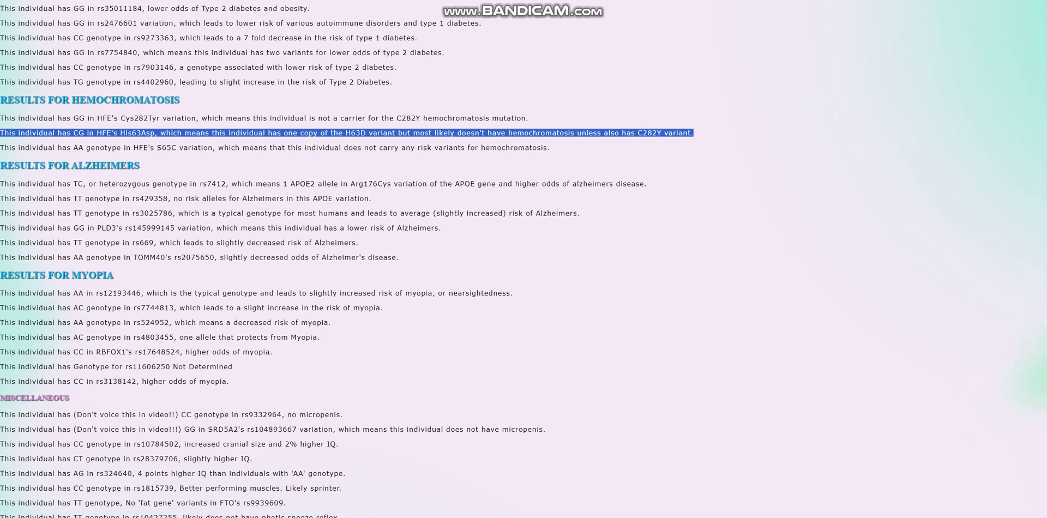
scroll(524, 259, "down", 2)
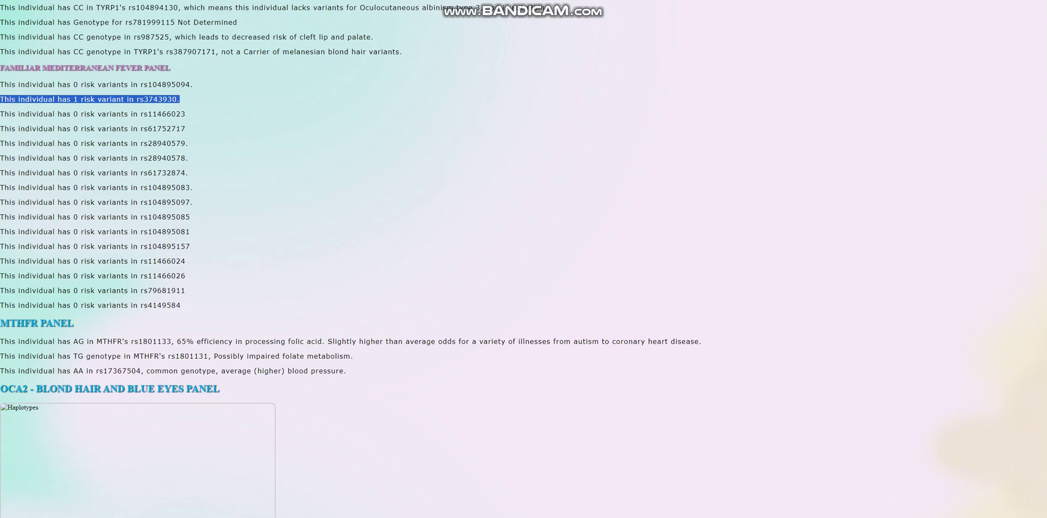
left_click_drag(180, 99, 4, 100)
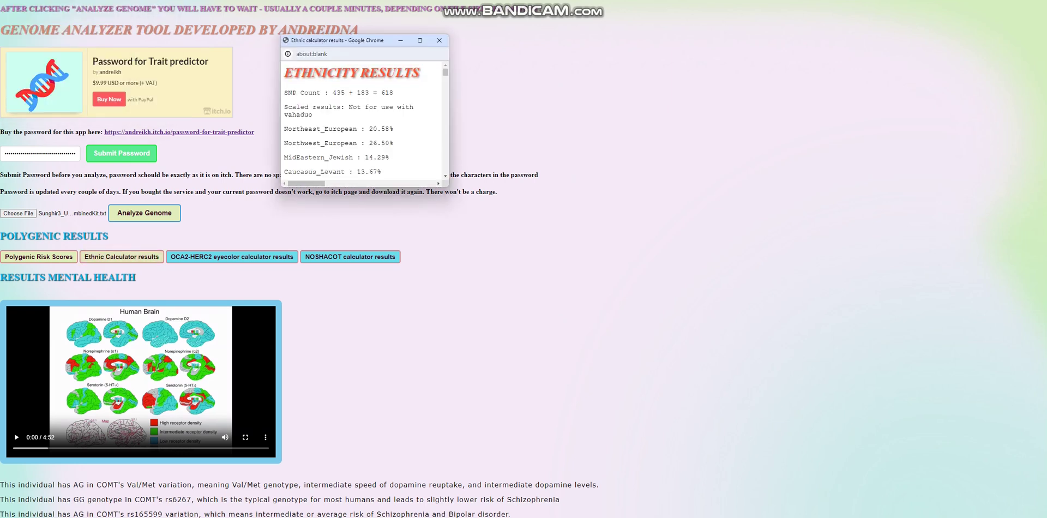
Step: Enlarge the Ethnic calculator results window and look through the ethnicity results
left_click_drag(448, 186, 820, 386)
scroll(549, 221, "down", 3)
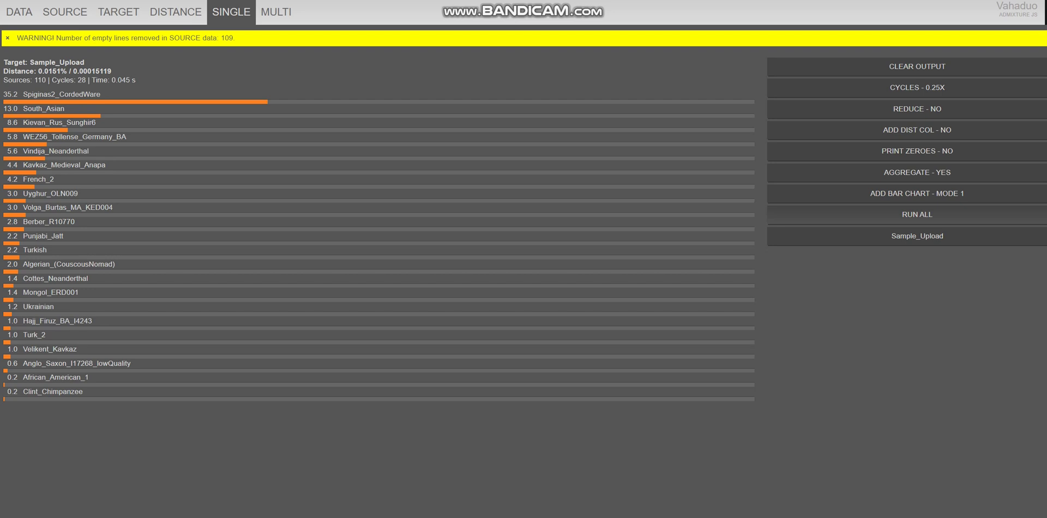
Step: Run the single-target admixture model for Sunghir_UP_simulated_g25_scaled in Vahaduo
left_click(379, 229)
left_click(378, 229)
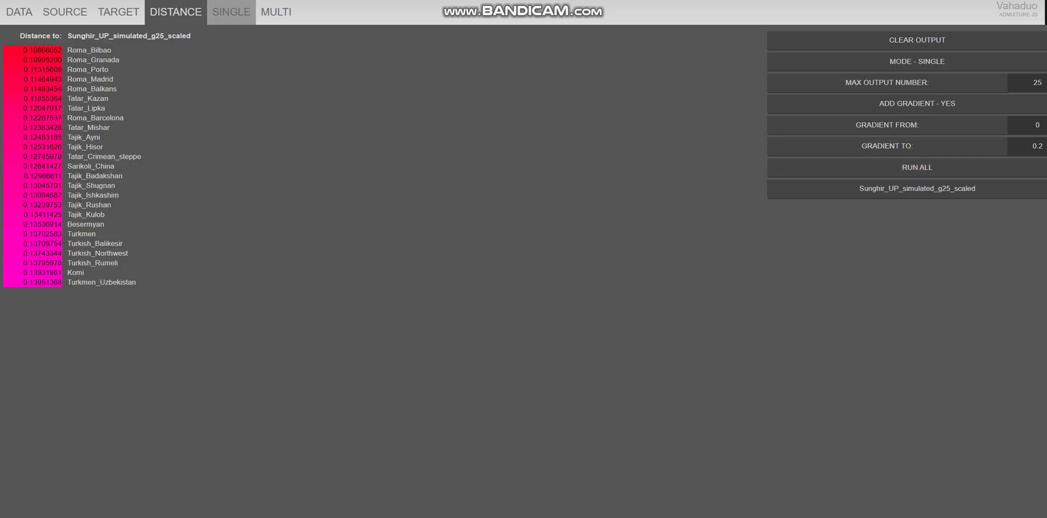
left_click(231, 11)
left_click(916, 188)
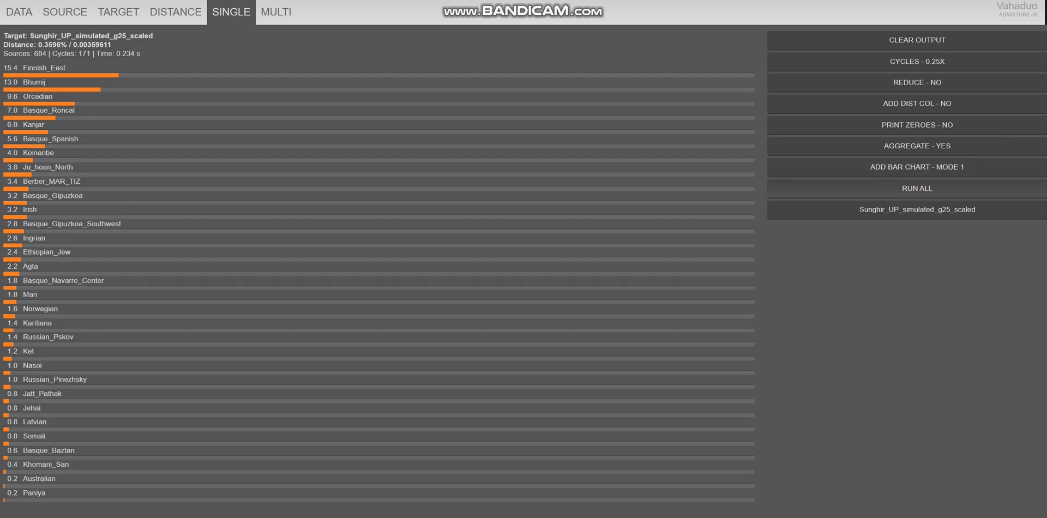
Step: Clear the output, rerun the Sunghir_UP model reduced to 3 populations and highlight its result
left_click(917, 40)
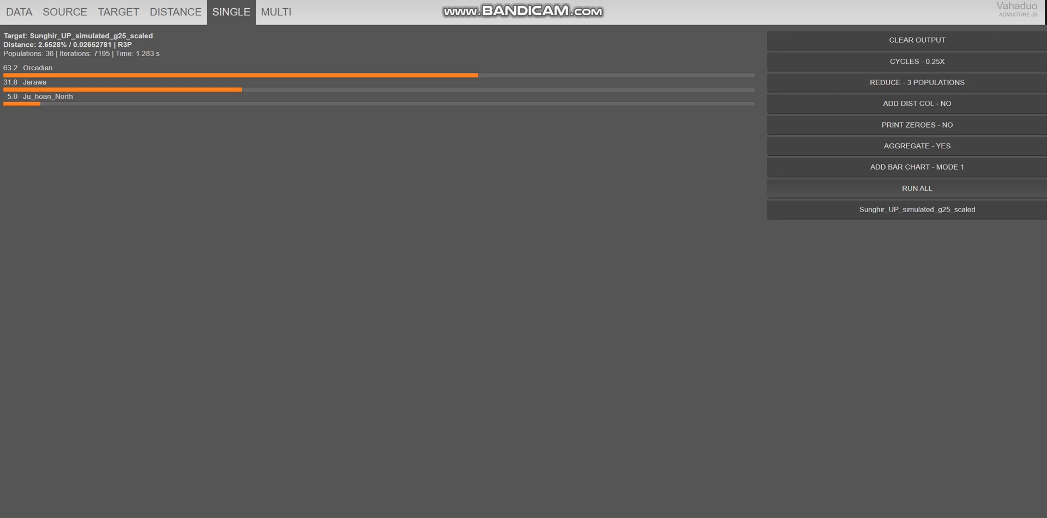
key("ctrl+a")
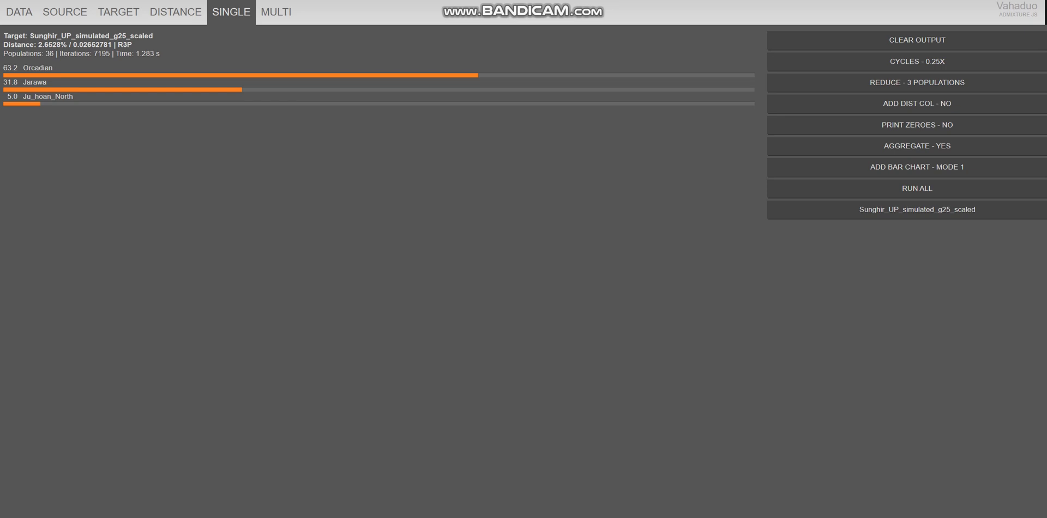
key("ctrl+a")
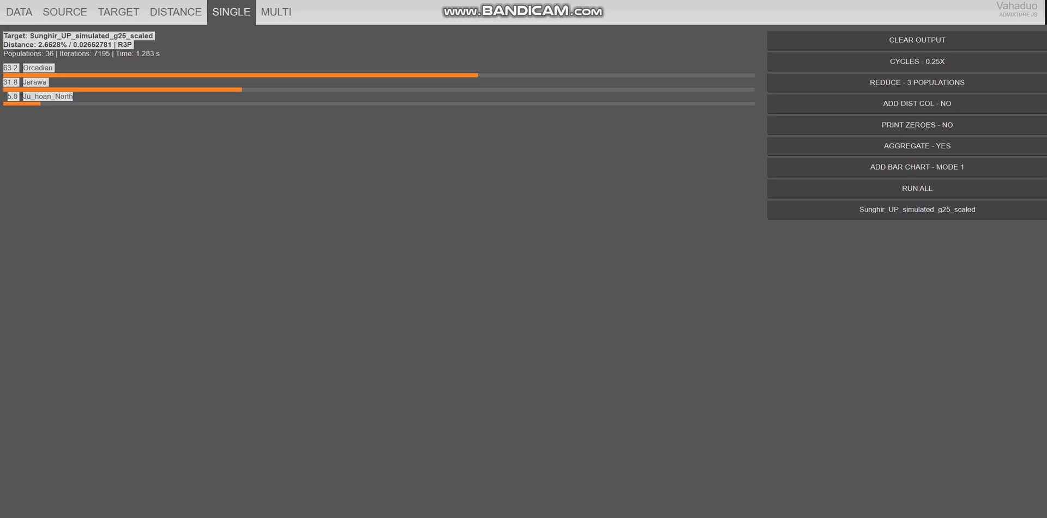
key("Escape")
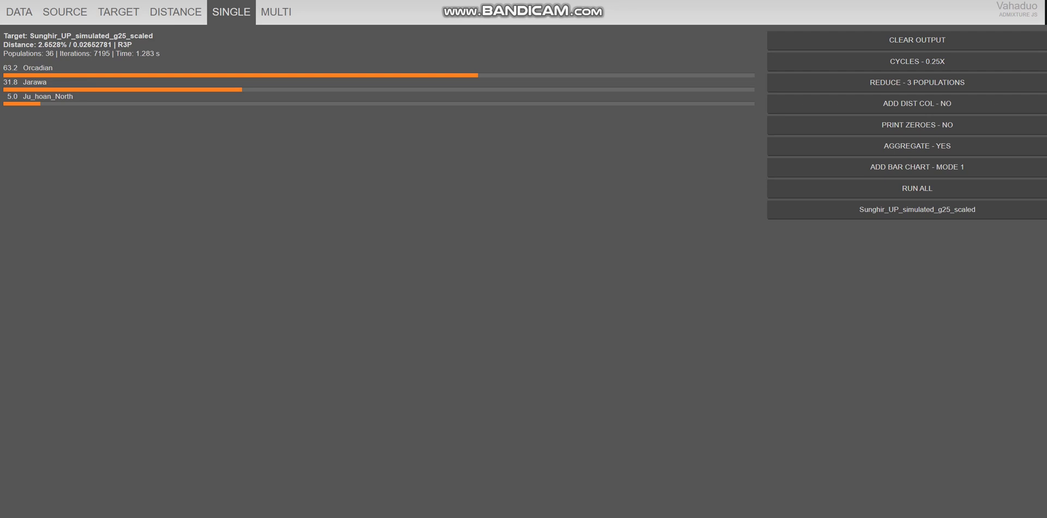
Step: Check the Raw DNA to Simulated G25 page, then run the Sample_Upload model reduced to 3 populations
key("ctrl+Tab")
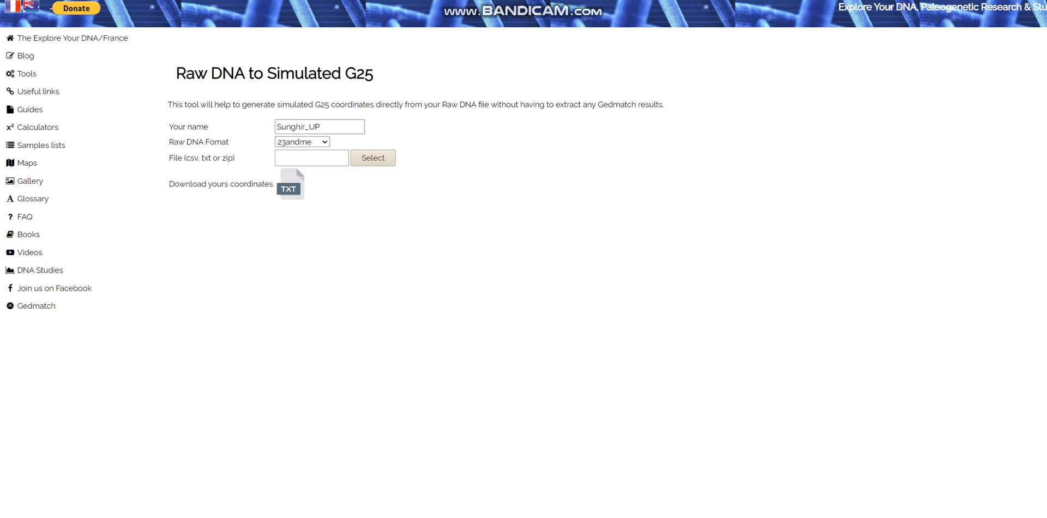
key("ctrl+Tab")
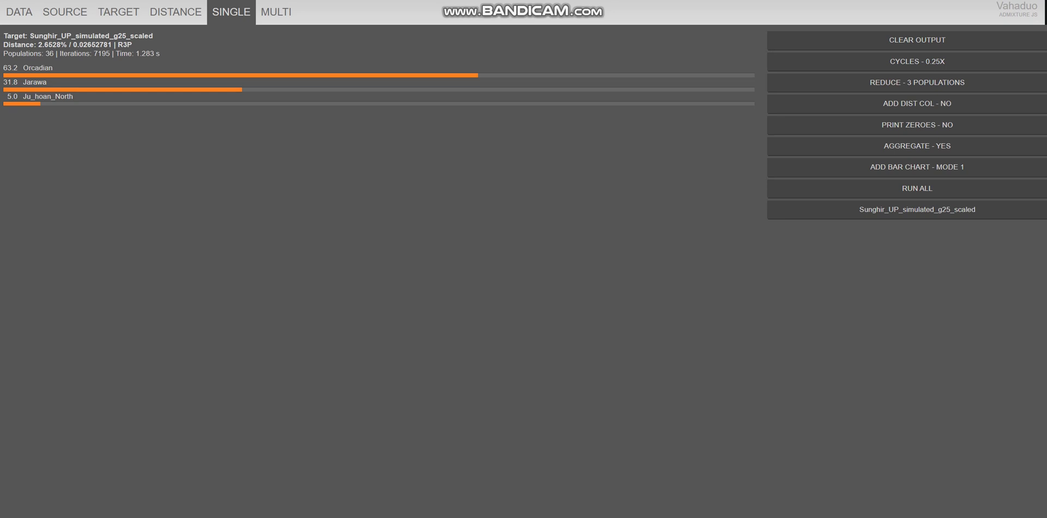
key("ctrl+a")
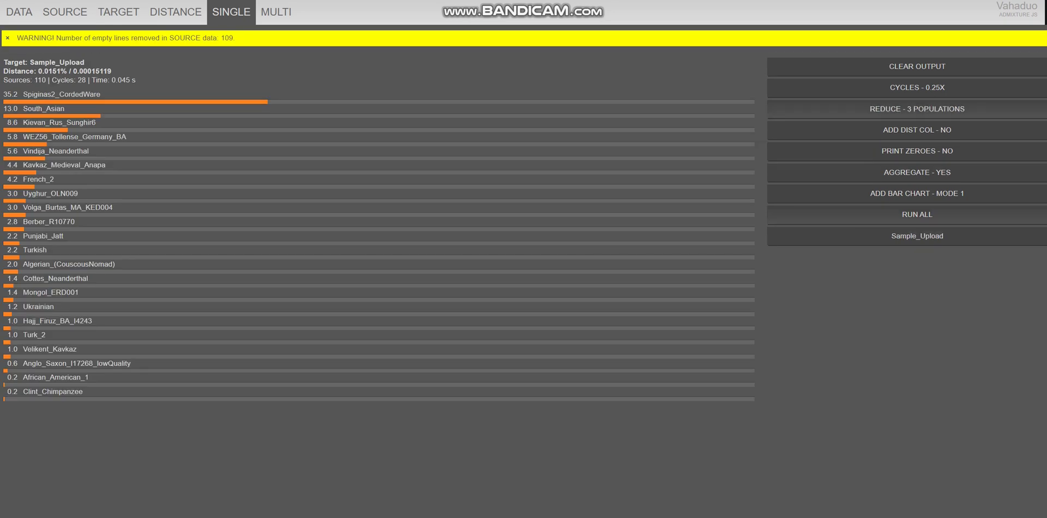
left_click(917, 214)
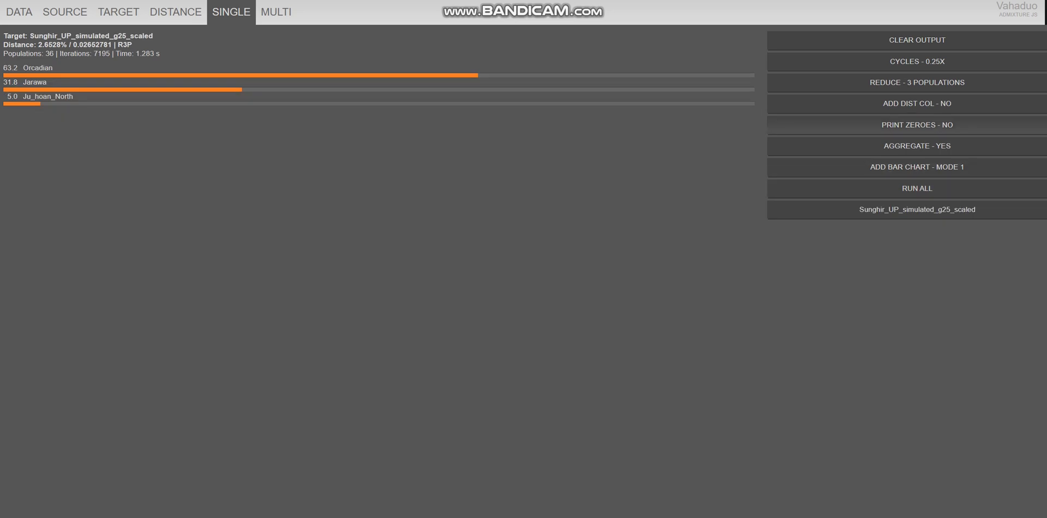
Step: Run the Sunghir_UP model reduced to 5 populations with a 0.5X distance column, then highlight the result through its Bhumij row
left_click(918, 82)
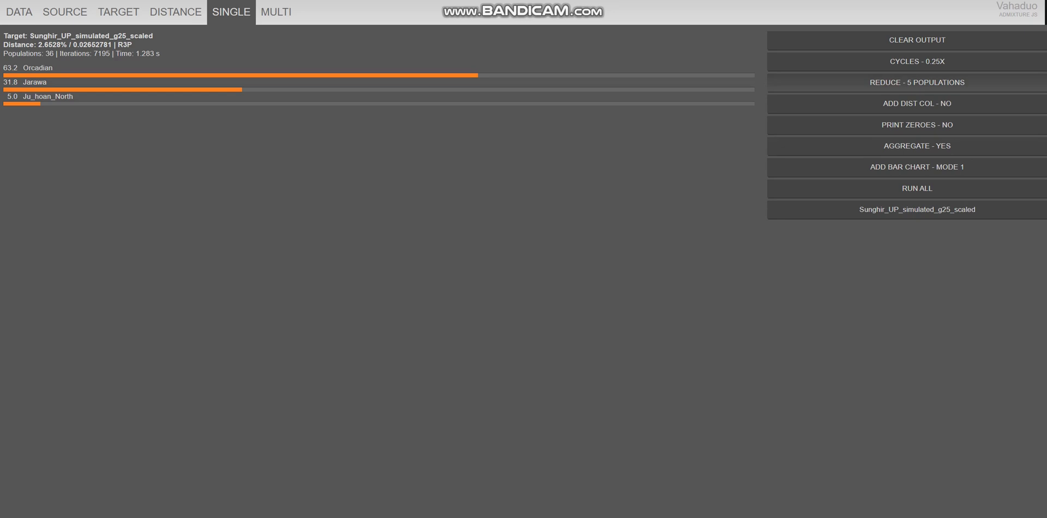
left_click(917, 103)
left_click(917, 104)
left_click(917, 209)
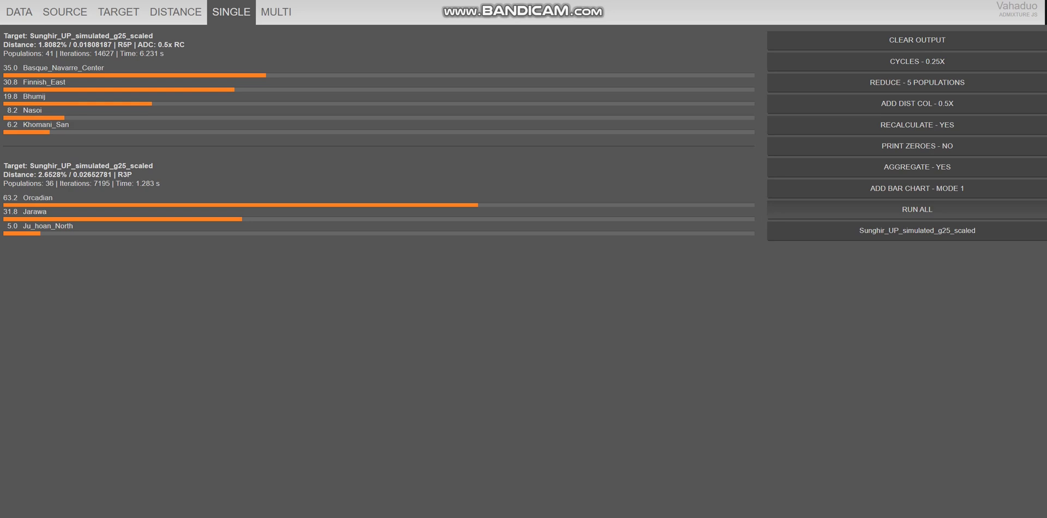
left_click(92, 82)
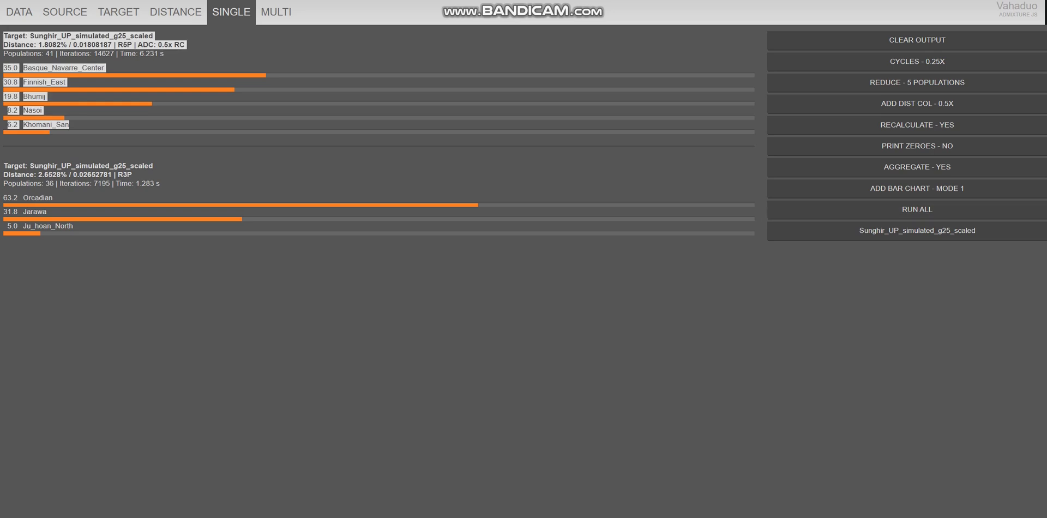
left_click_drag(3, 36, 46, 97)
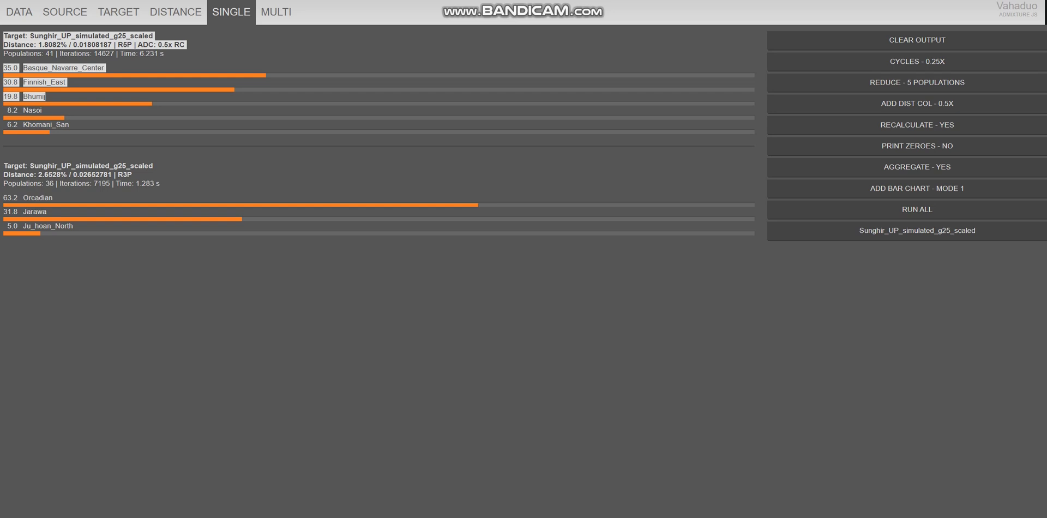
Step: Run the Sample_Upload model reduced to 5 populations with a 0.5X distance column
left_click(46, 97)
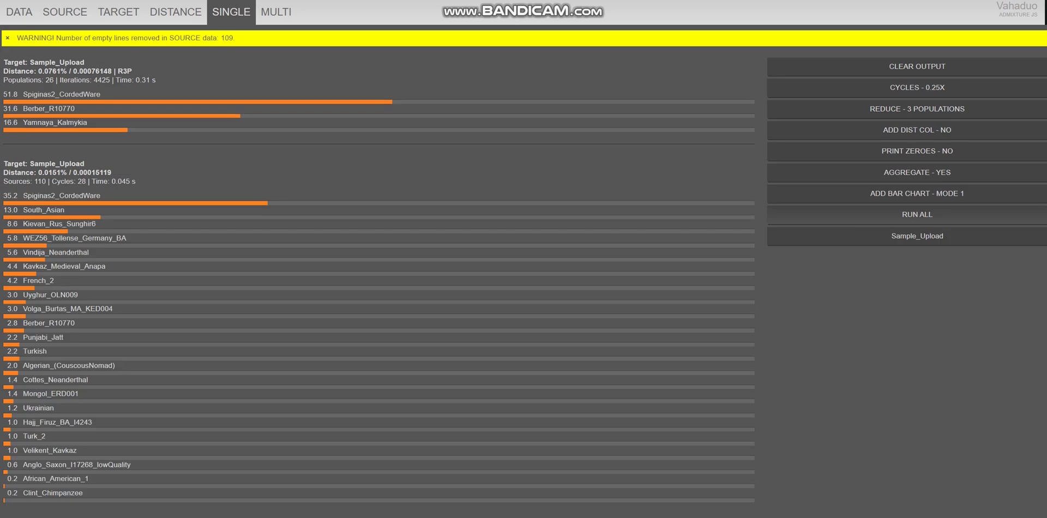
left_click(916, 108)
left_click(917, 108)
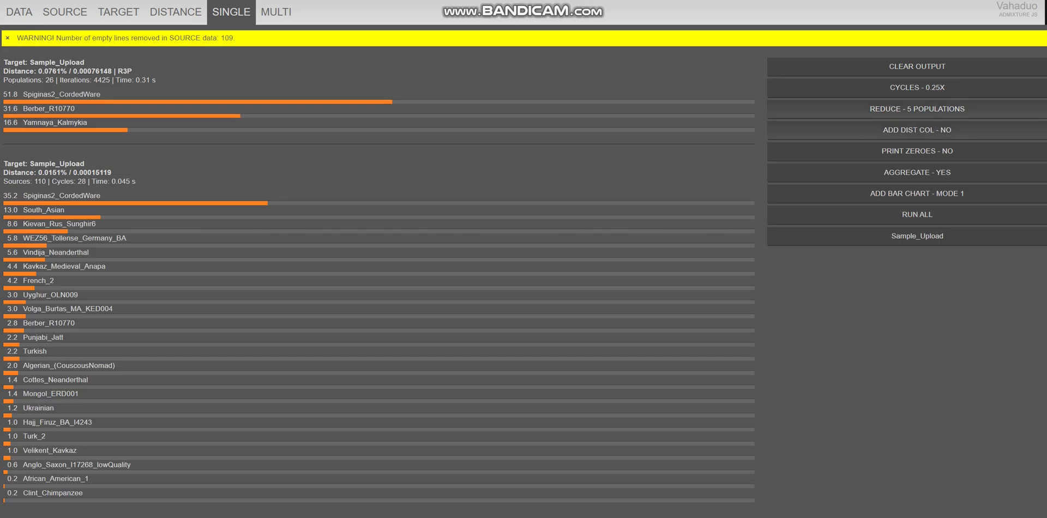
left_click(916, 130)
left_click(917, 130)
left_click(917, 130)
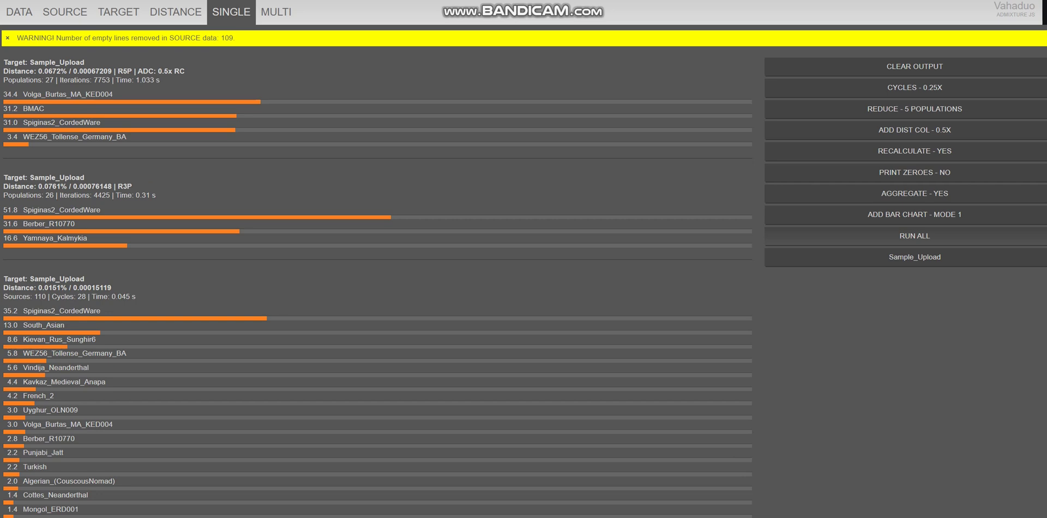
Step: Highlight the 5-population Sample_Upload result from its target line through the BMAC row to examine it
left_click(65, 108)
left_click(3, 62)
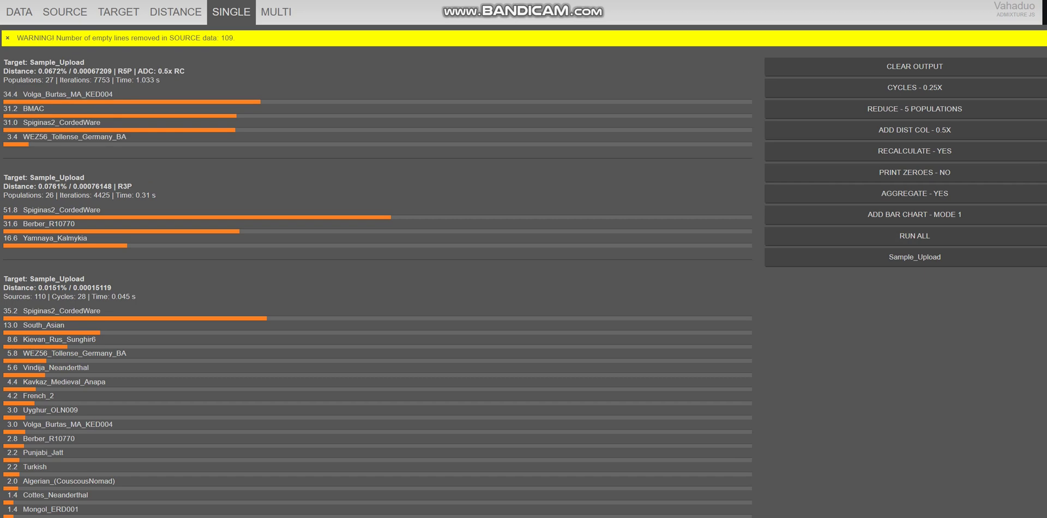
left_click(66, 109)
left_click(66, 109)
left_click(65, 109)
left_click(3, 62)
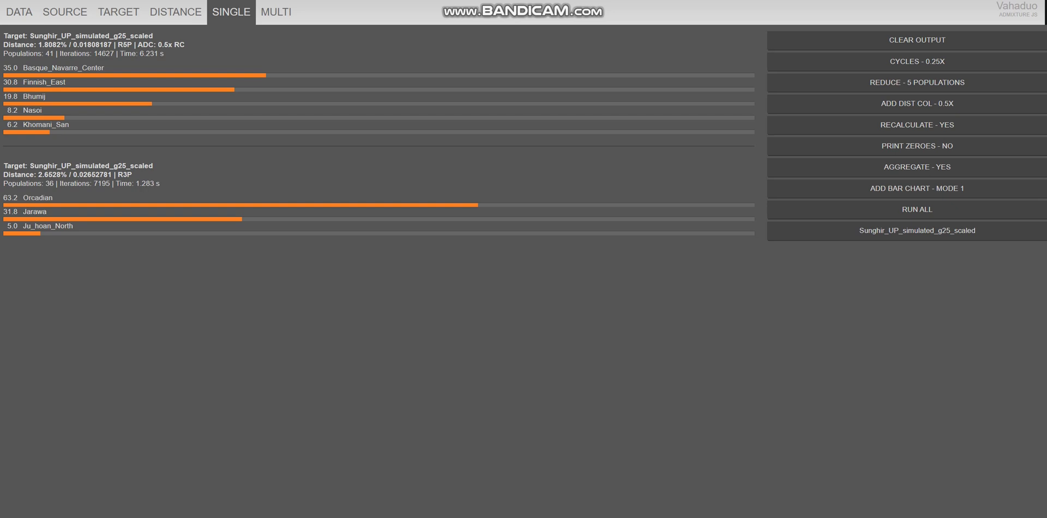
Step: Return to the Sunghir_UP results and highlight the 3-population result through its Ju_hoan_North row, clearing the selection when done
left_click(78, 198)
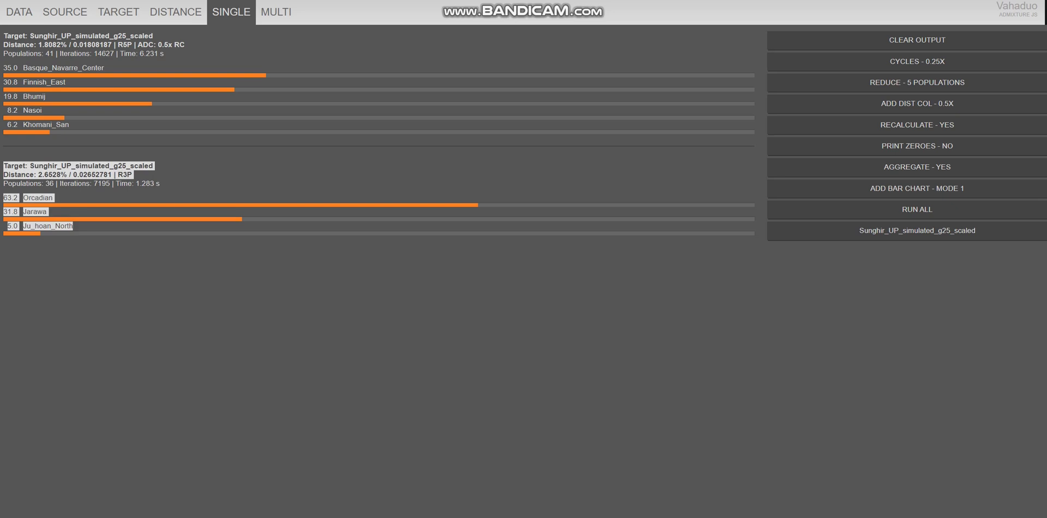
left_click(73, 226)
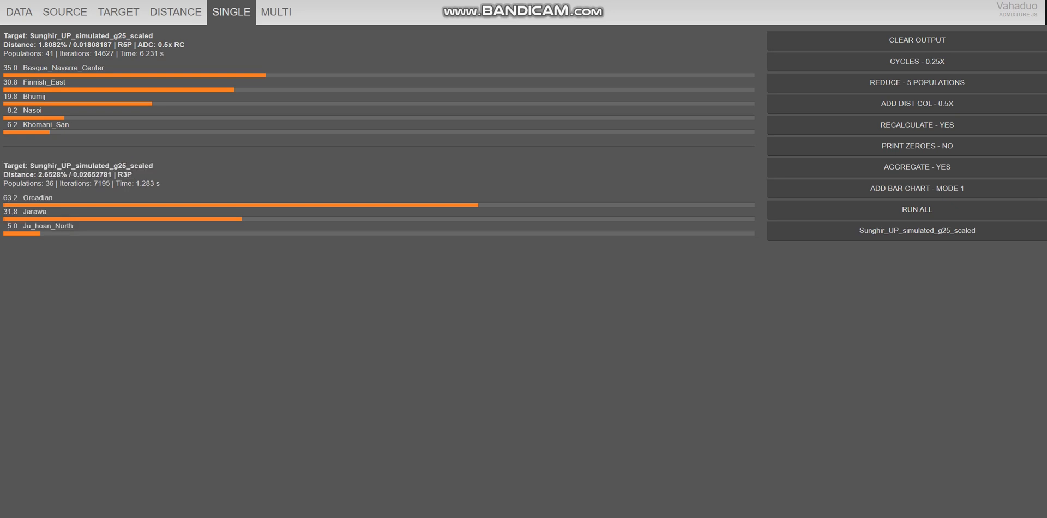